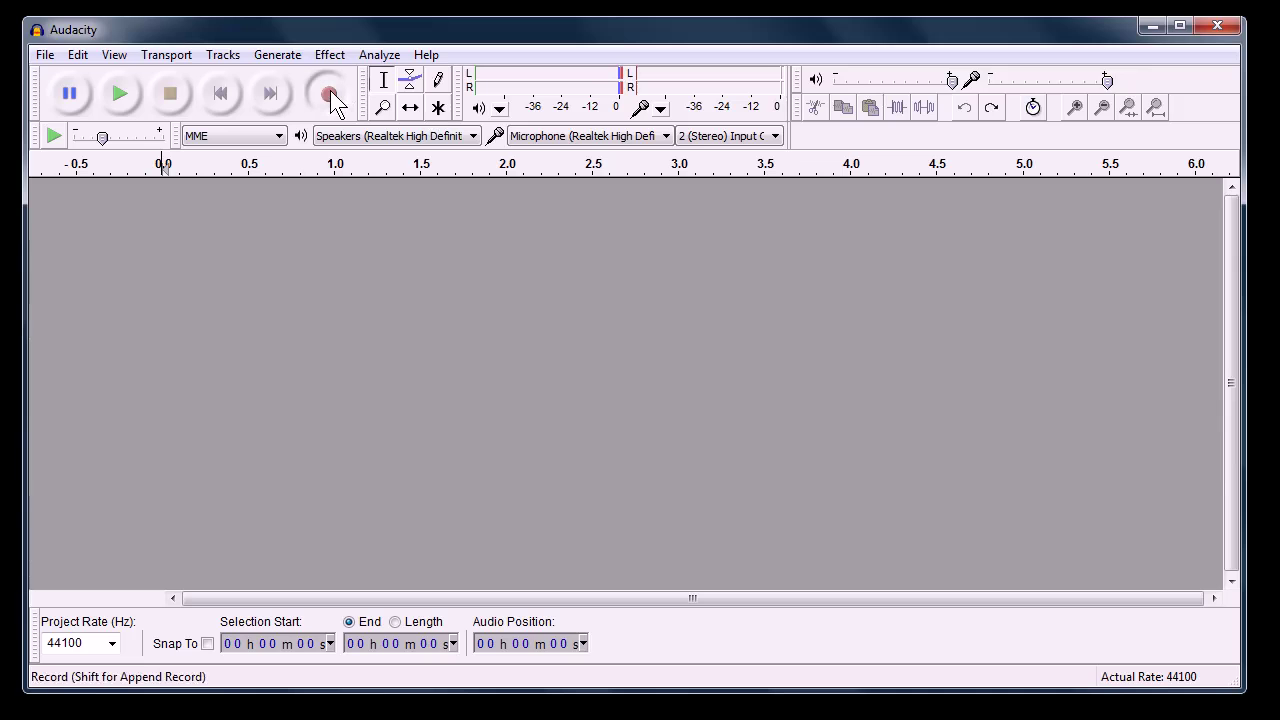
# - Record a short voice clip in Audacity and play it back
pyautogui.click(330, 92)
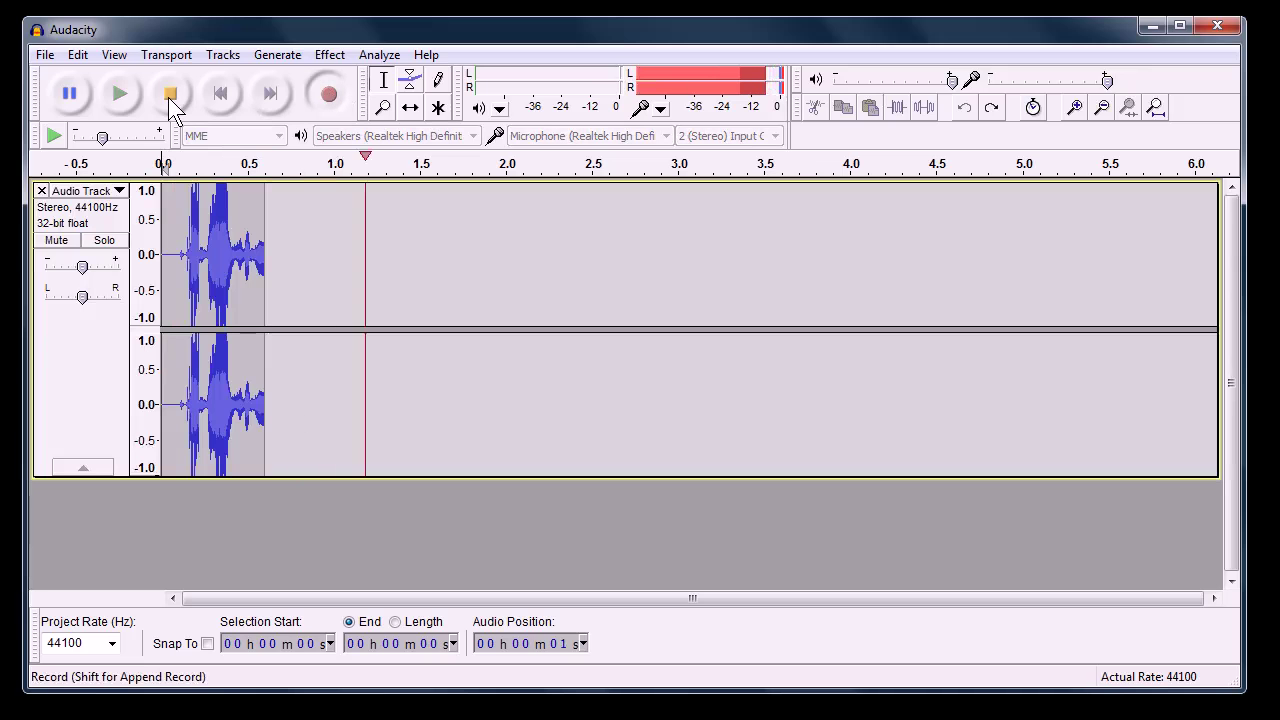
pyautogui.click(173, 97)
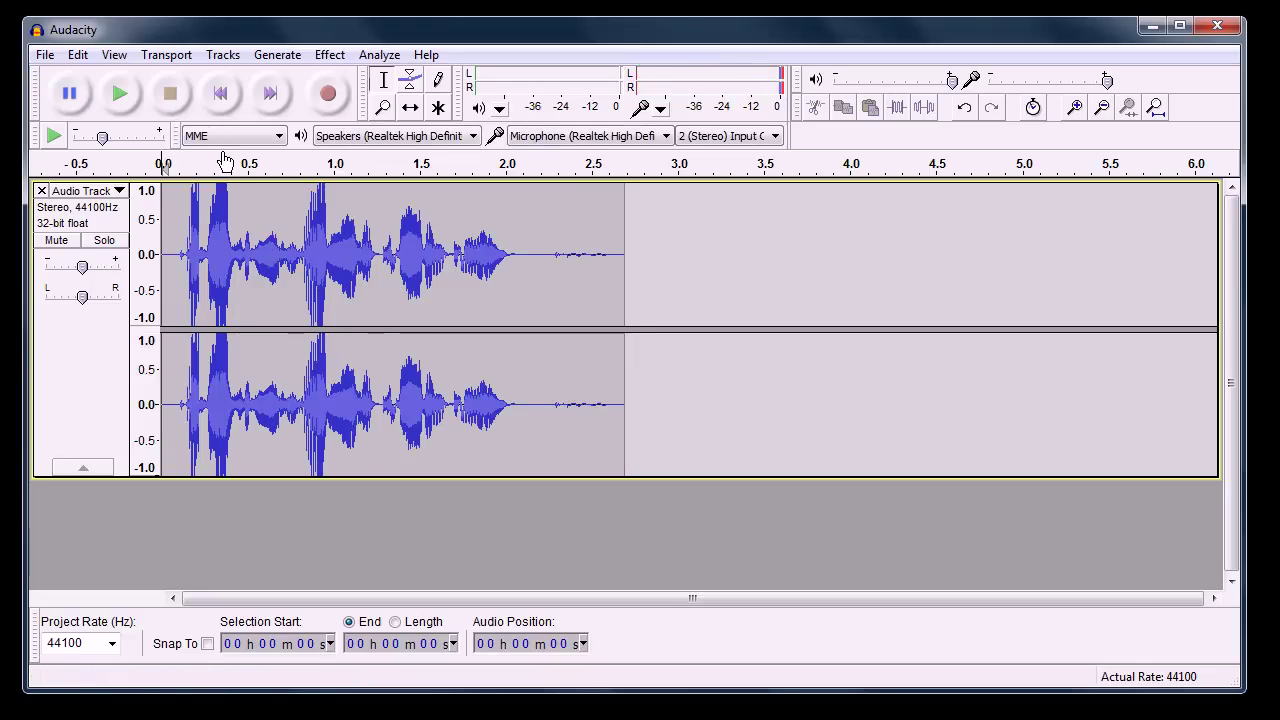
pyautogui.click(117, 91)
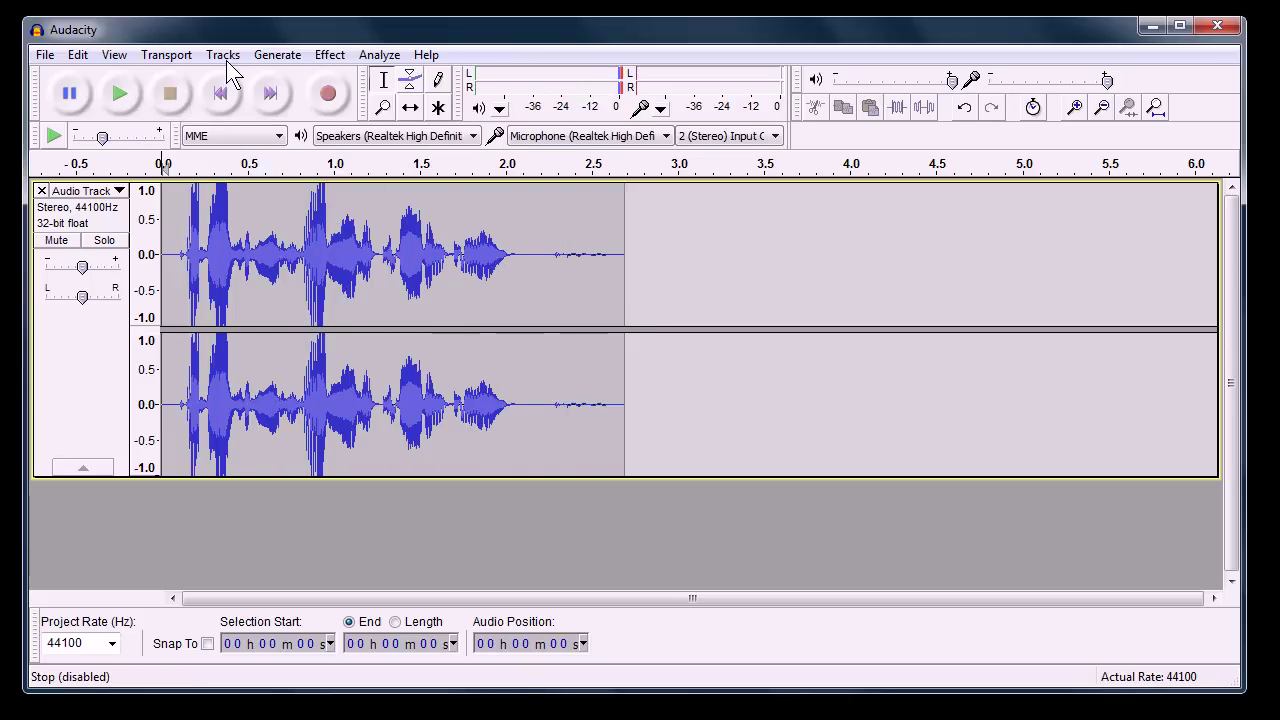
# - Reverse most of the recording with Effect > Reverse and play the backwards result
pyautogui.moveTo(585, 254); pyautogui.dragTo(176, 258)
pyautogui.click(332, 54)
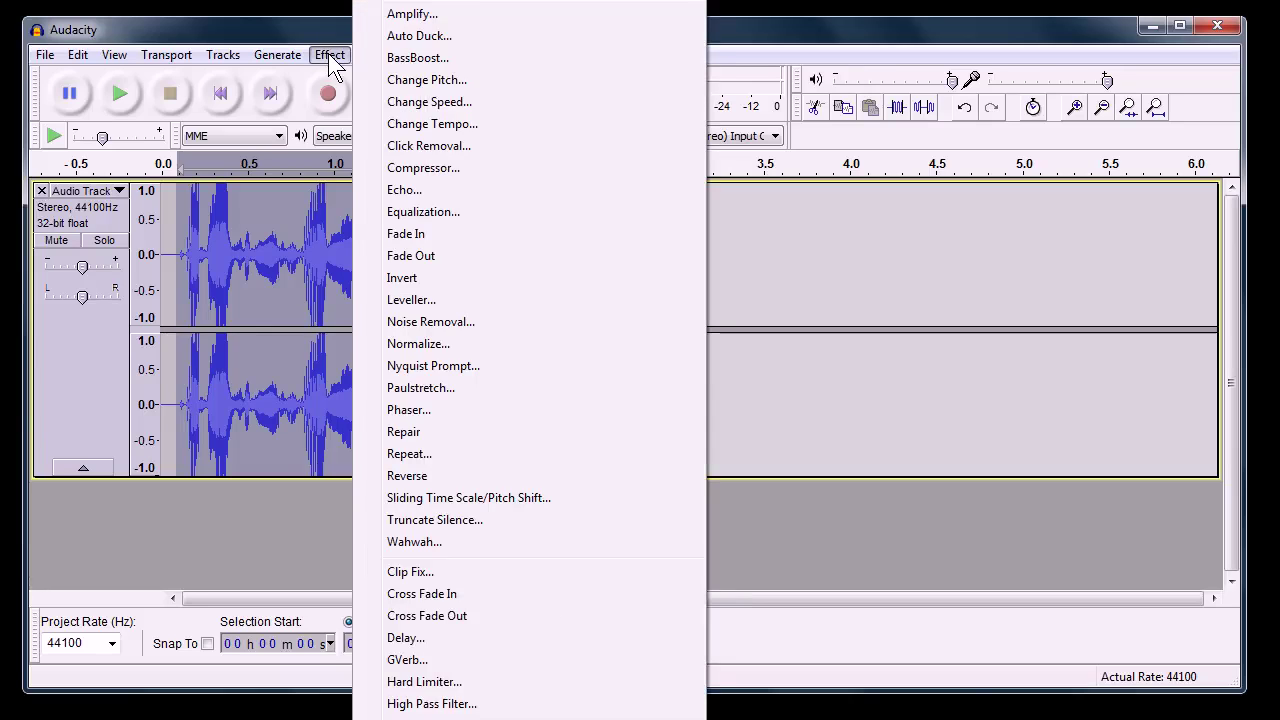
pyautogui.click(410, 477)
pyautogui.click(114, 99)
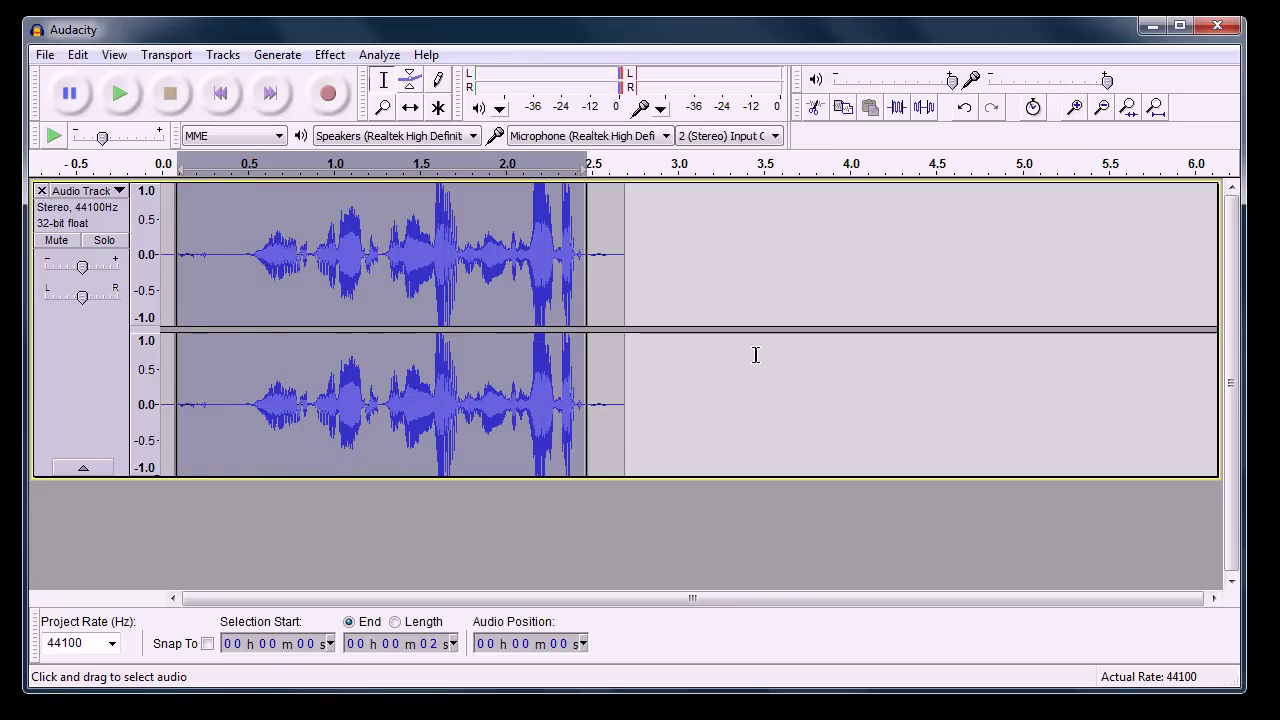
# - Undo the Reverse effect and minimize Audacity to the desktop
pyautogui.hotkey('ctrl', 'z')
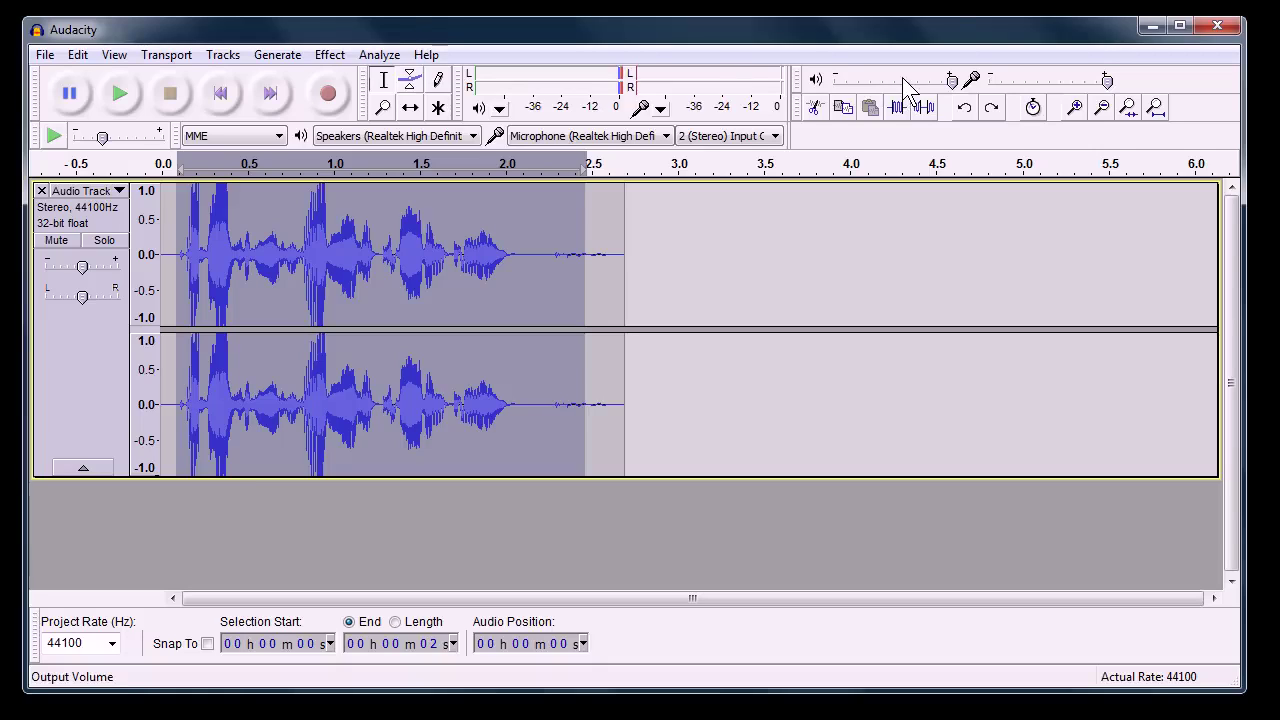
pyautogui.click(1151, 28)
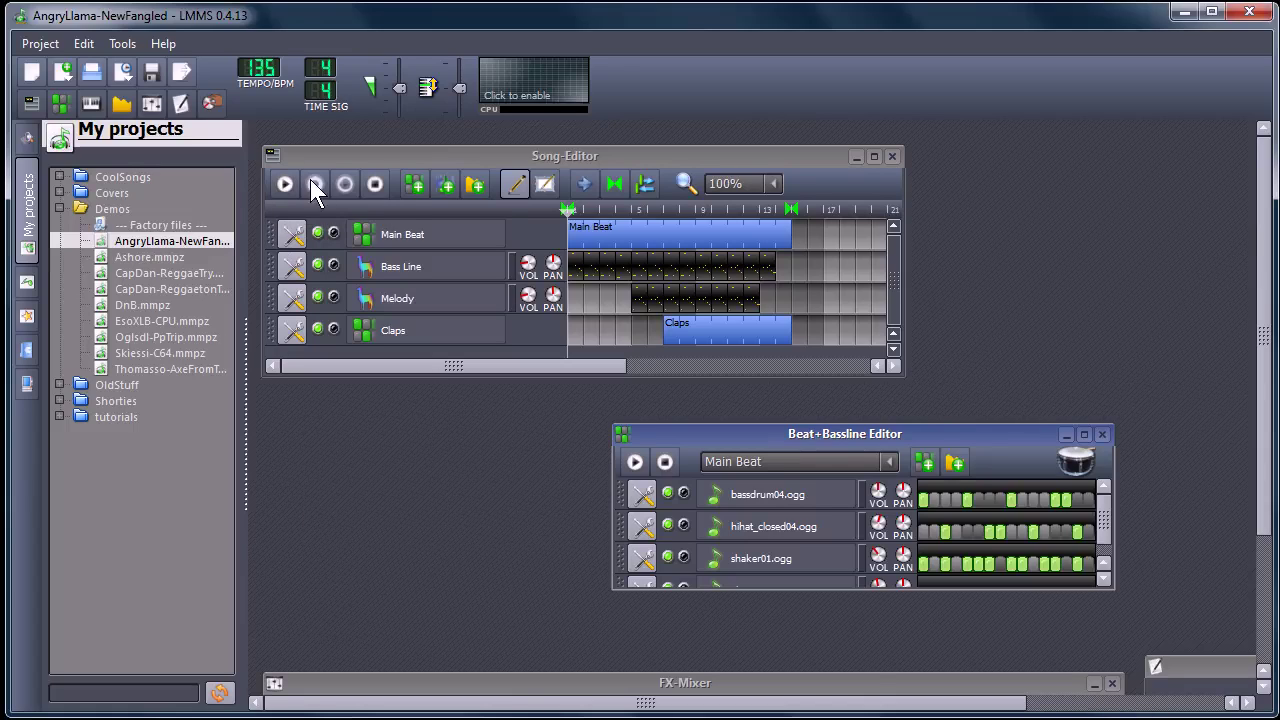
# - Play the AngryLlama-NewFangled demo from bar 6, soloing Main Beat, Bass Line and Melody in turn
pyautogui.click(284, 183)
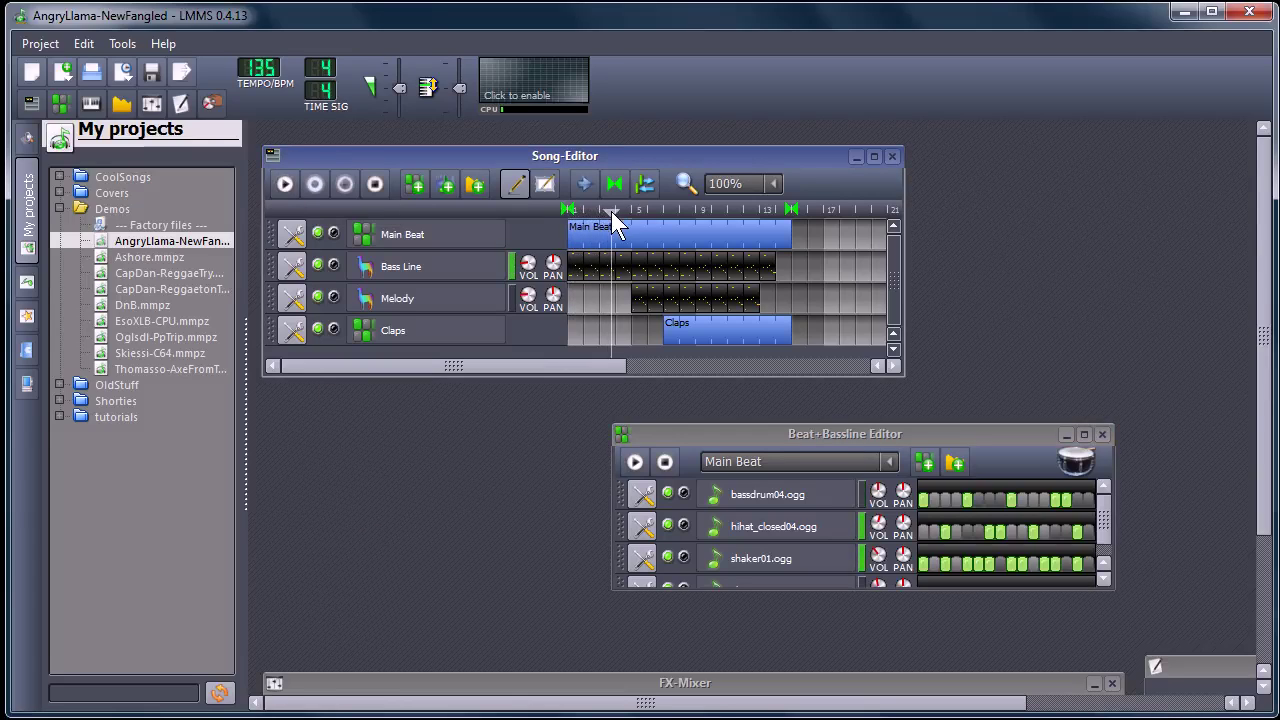
pyautogui.moveTo(611, 211); pyautogui.dragTo(652, 235)
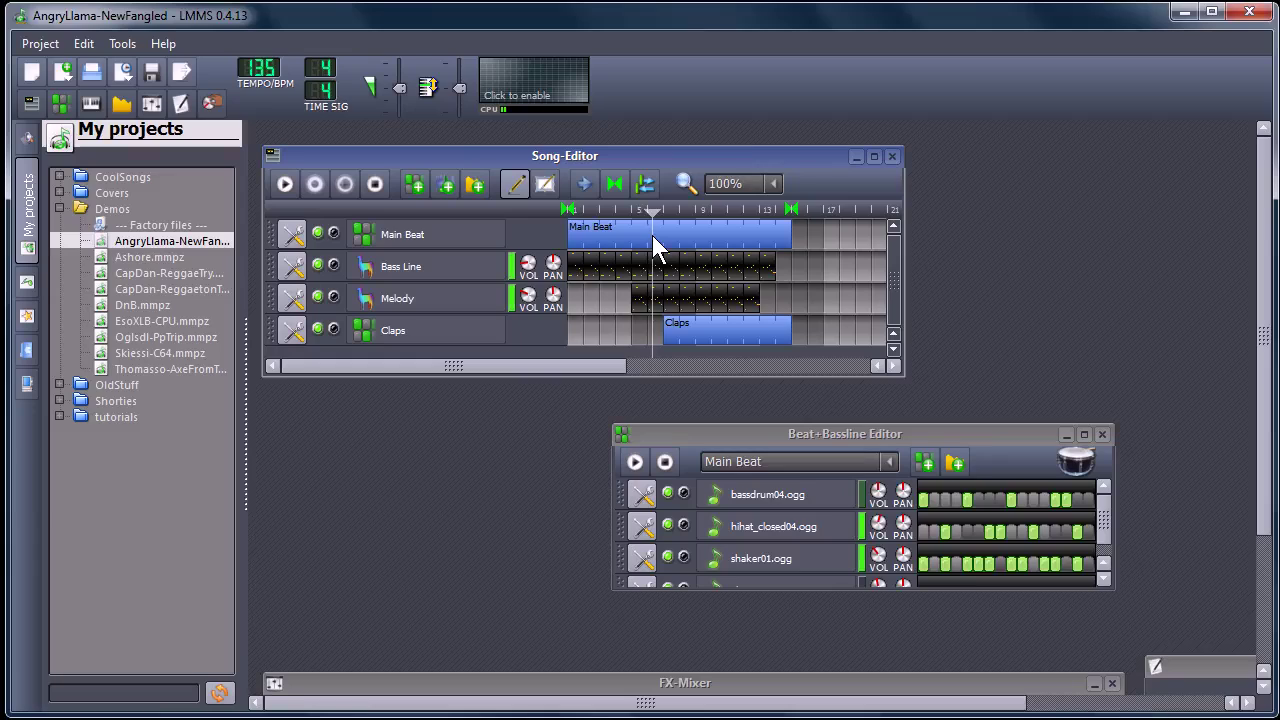
pyautogui.click(333, 232)
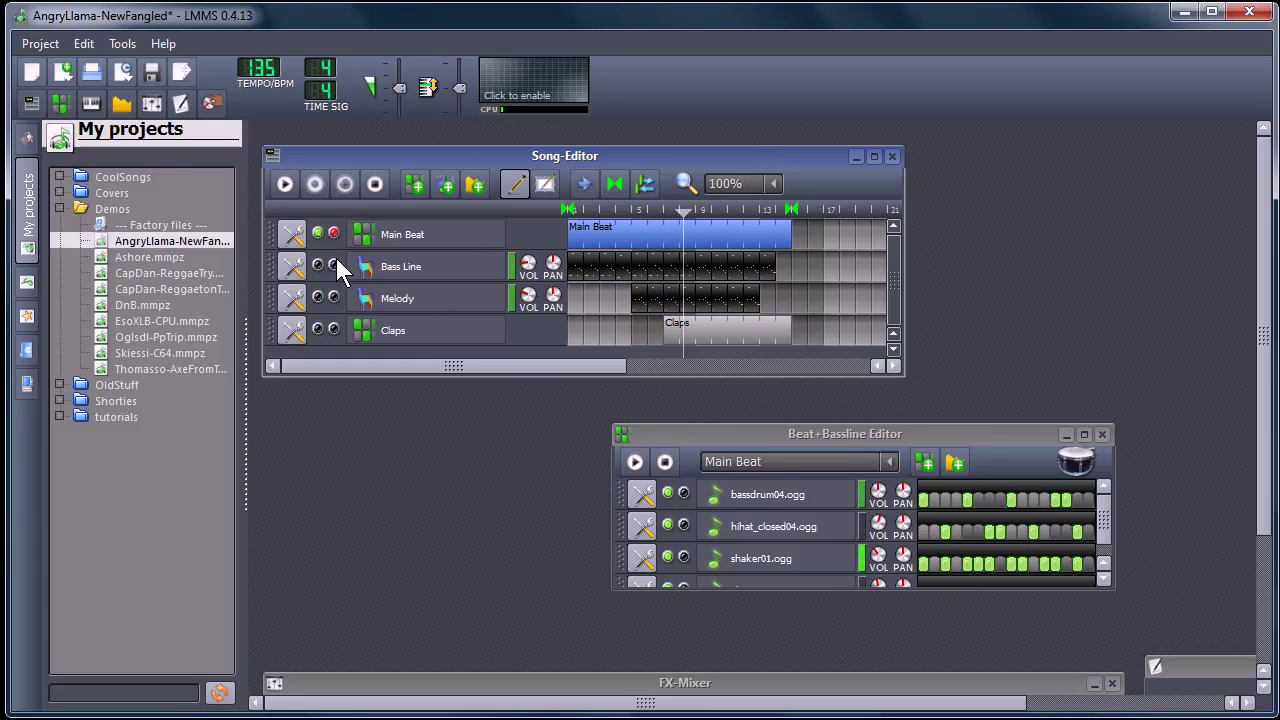
pyautogui.click(335, 262)
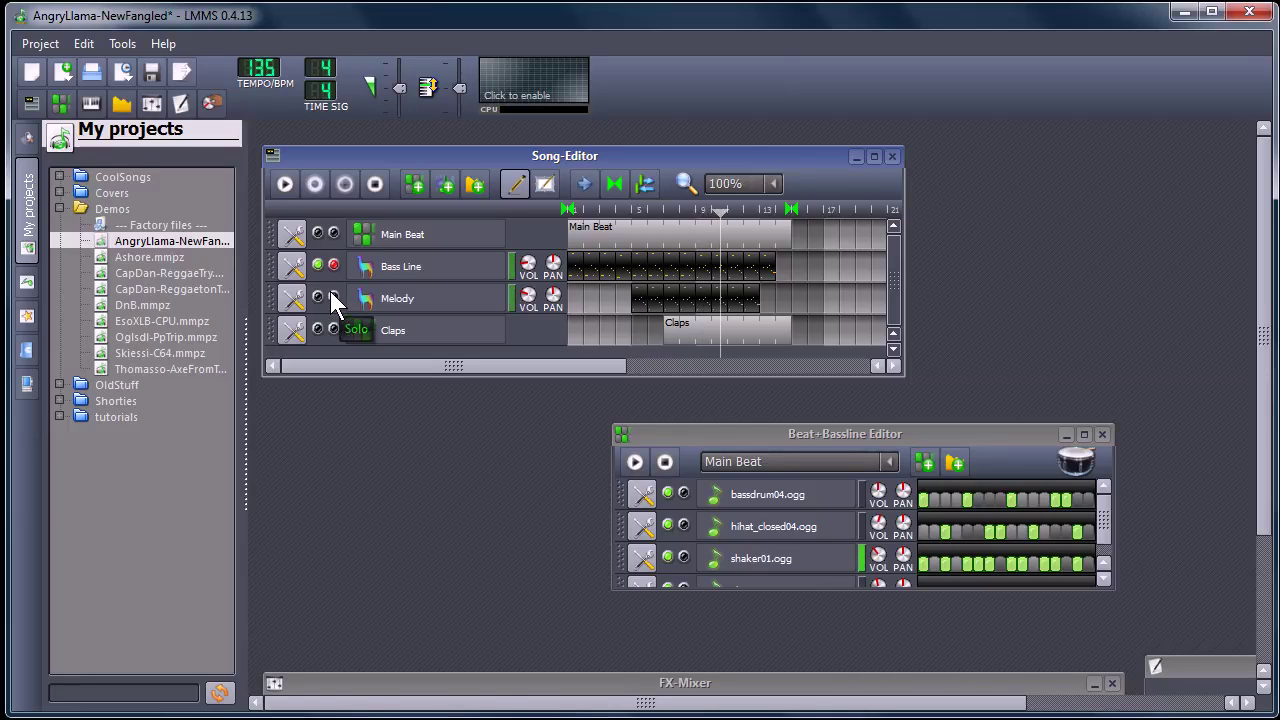
pyautogui.click(333, 296)
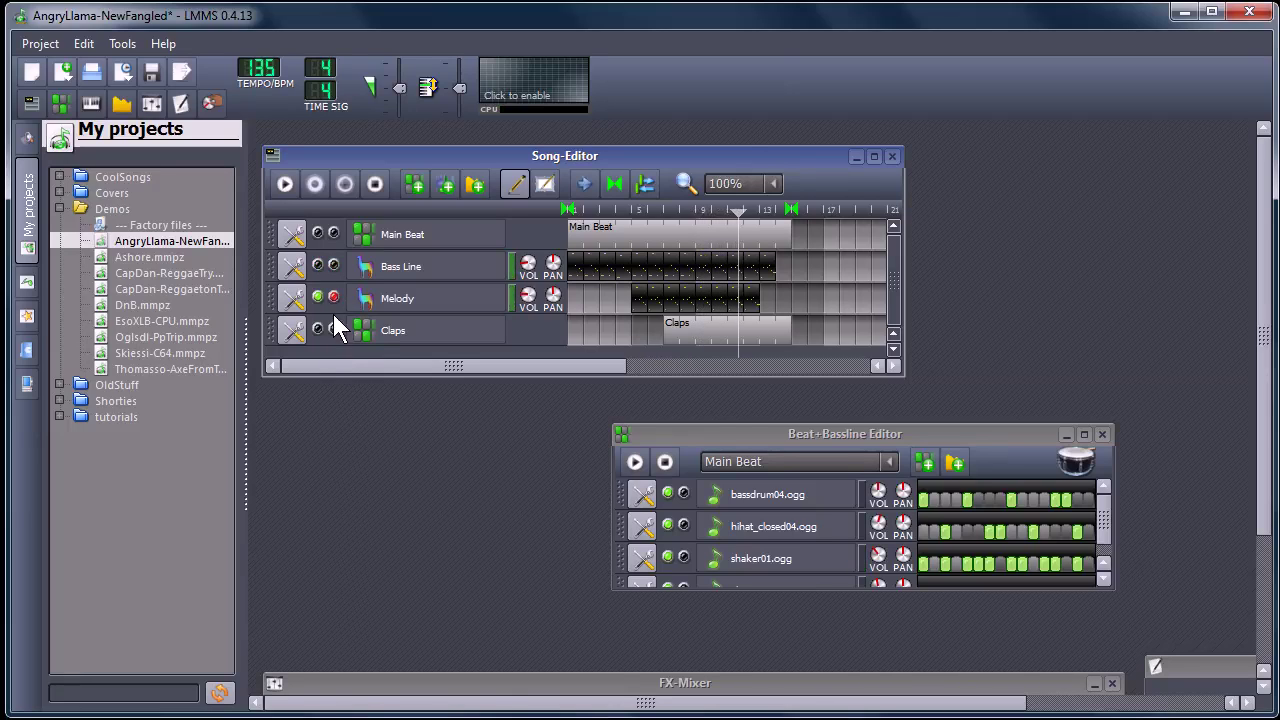
pyautogui.click(333, 296)
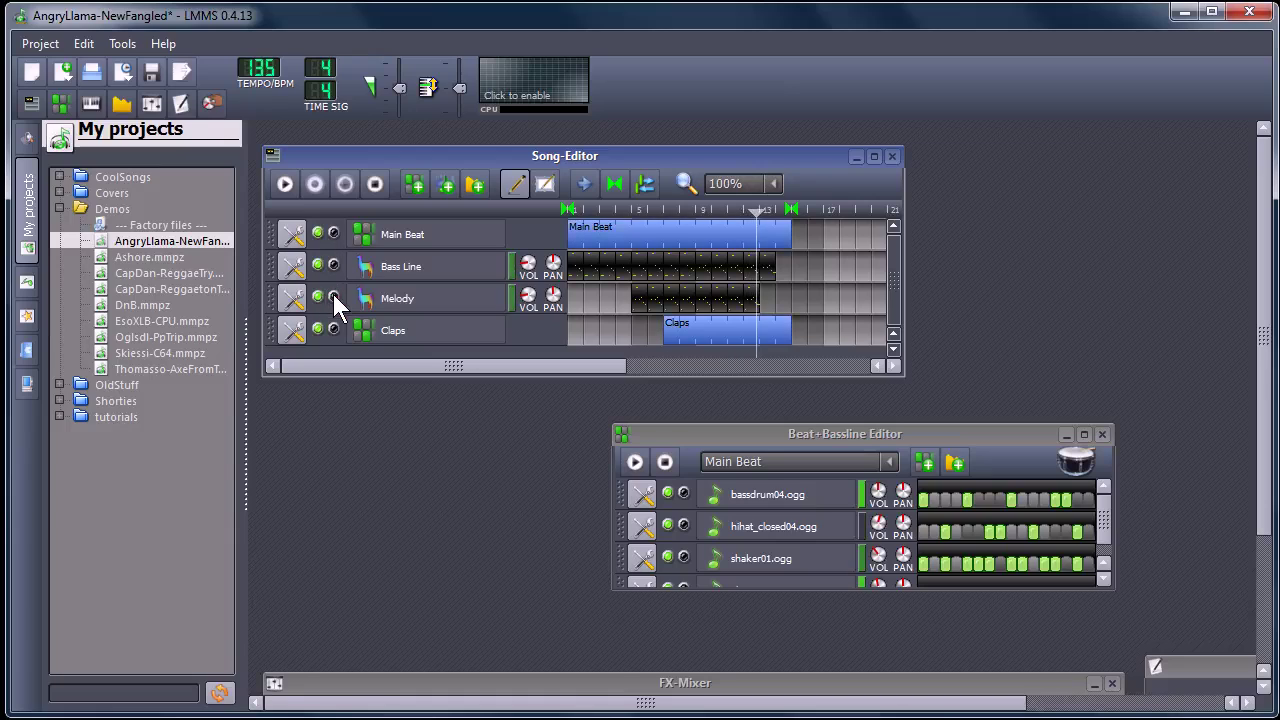
pyautogui.click(372, 183)
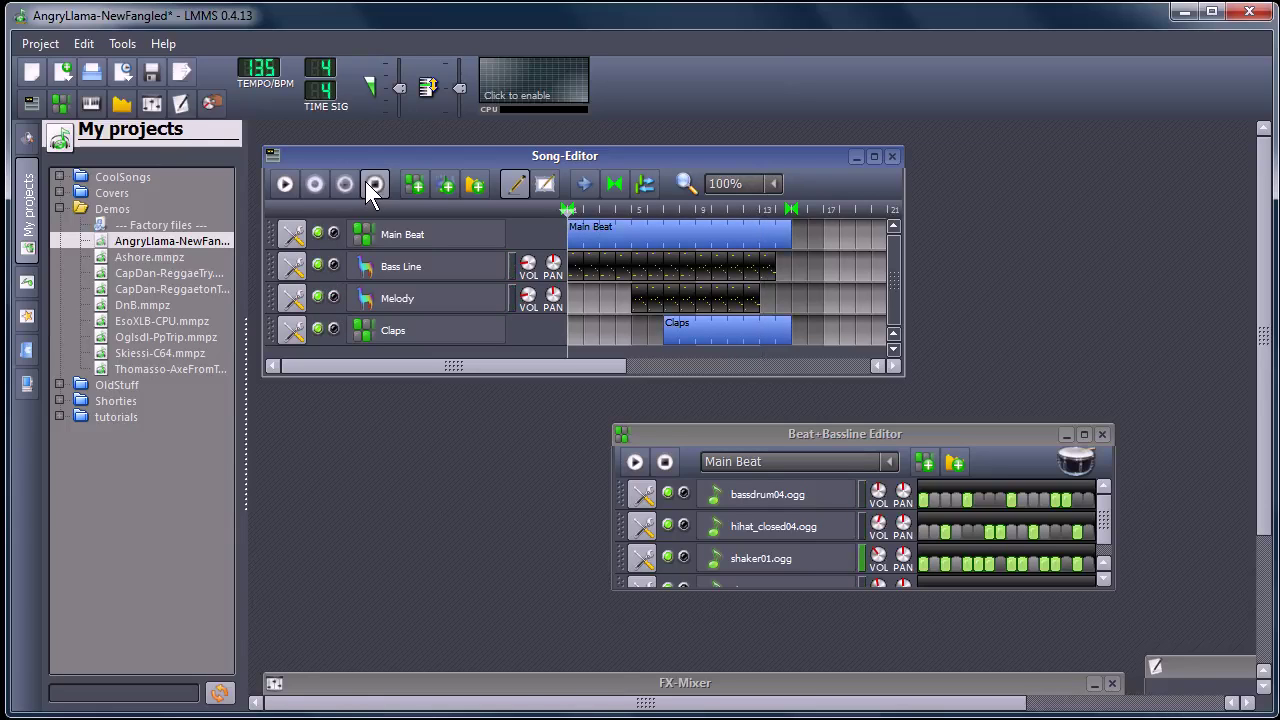
pyautogui.click(734, 429)
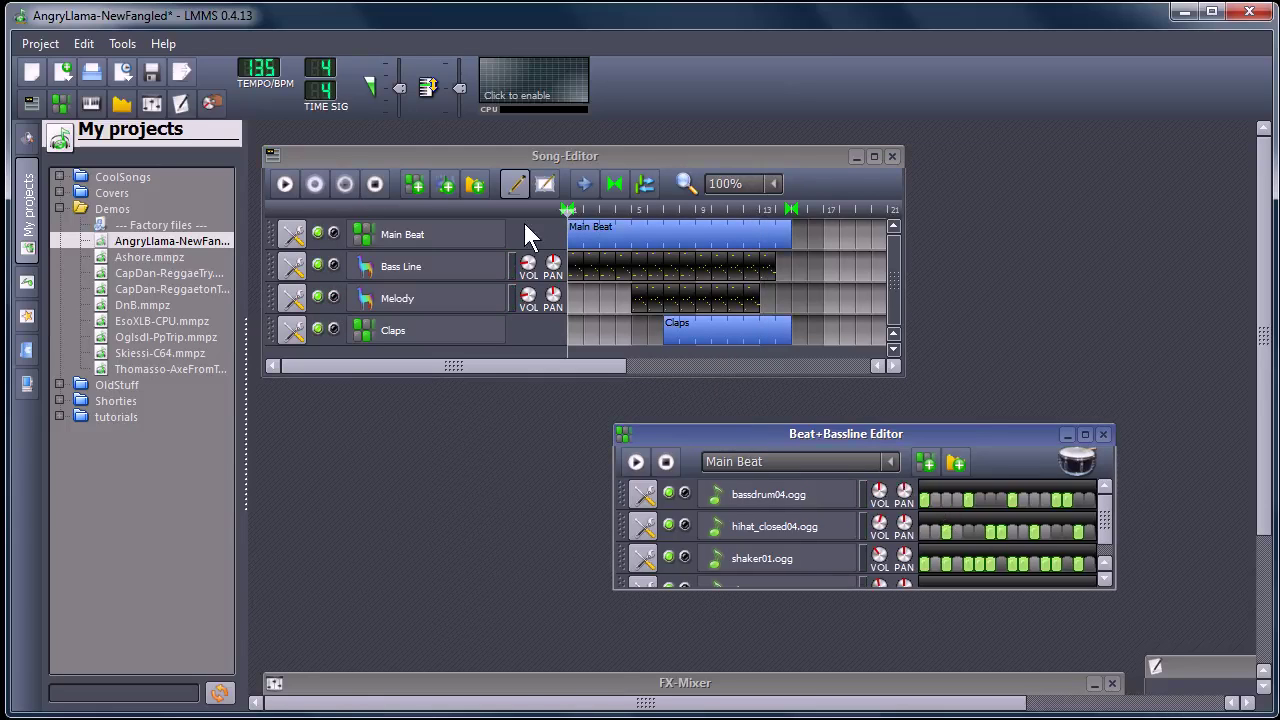
# - In the Bass Line piano roll, raise one note a step and pencil in ten new notes
pyautogui.doubleClick(572, 267)
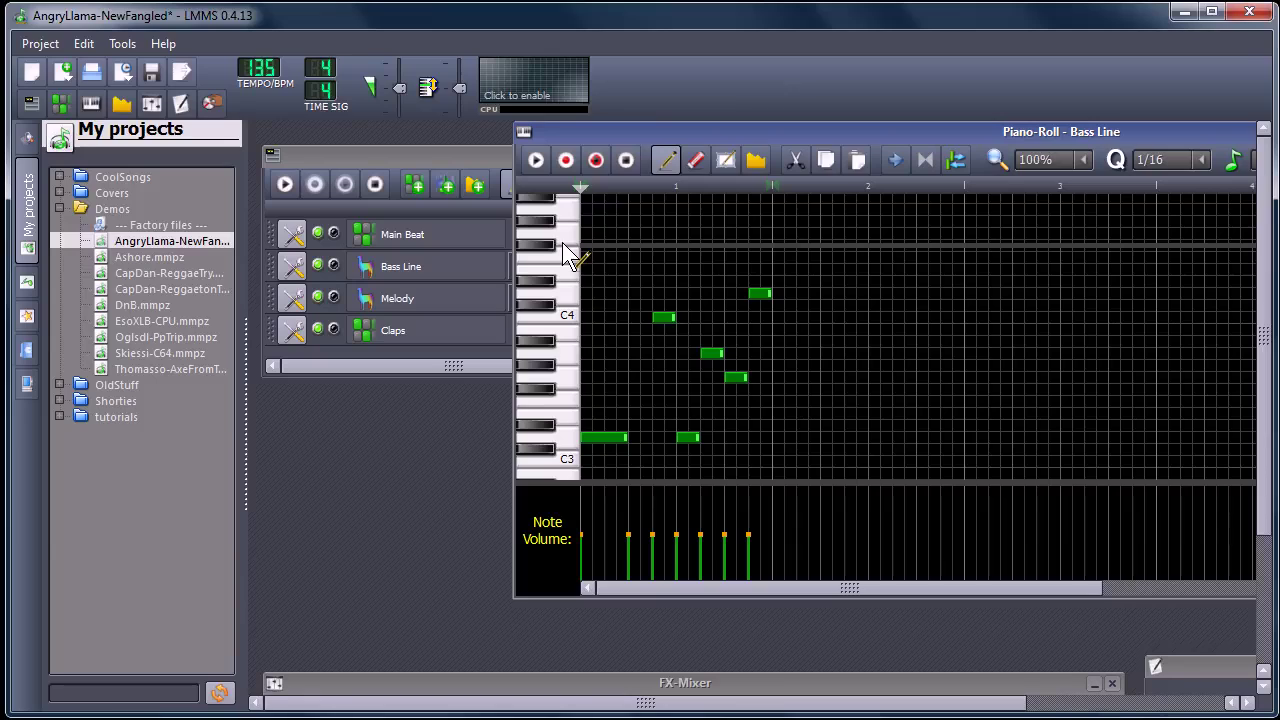
pyautogui.moveTo(660, 319); pyautogui.dragTo(630, 308)
pyautogui.click(688, 317)
pyautogui.click(711, 293)
pyautogui.click(760, 245)
pyautogui.click(663, 341)
pyautogui.click(634, 342)
pyautogui.click(640, 401)
pyautogui.click(640, 413)
pyautogui.click(663, 389)
pyautogui.click(628, 329)
pyautogui.click(651, 233)
# - Play the edited pattern, browse the sample and instrument plugin sidebars, then minimize LMMS
pyautogui.click(528, 158)
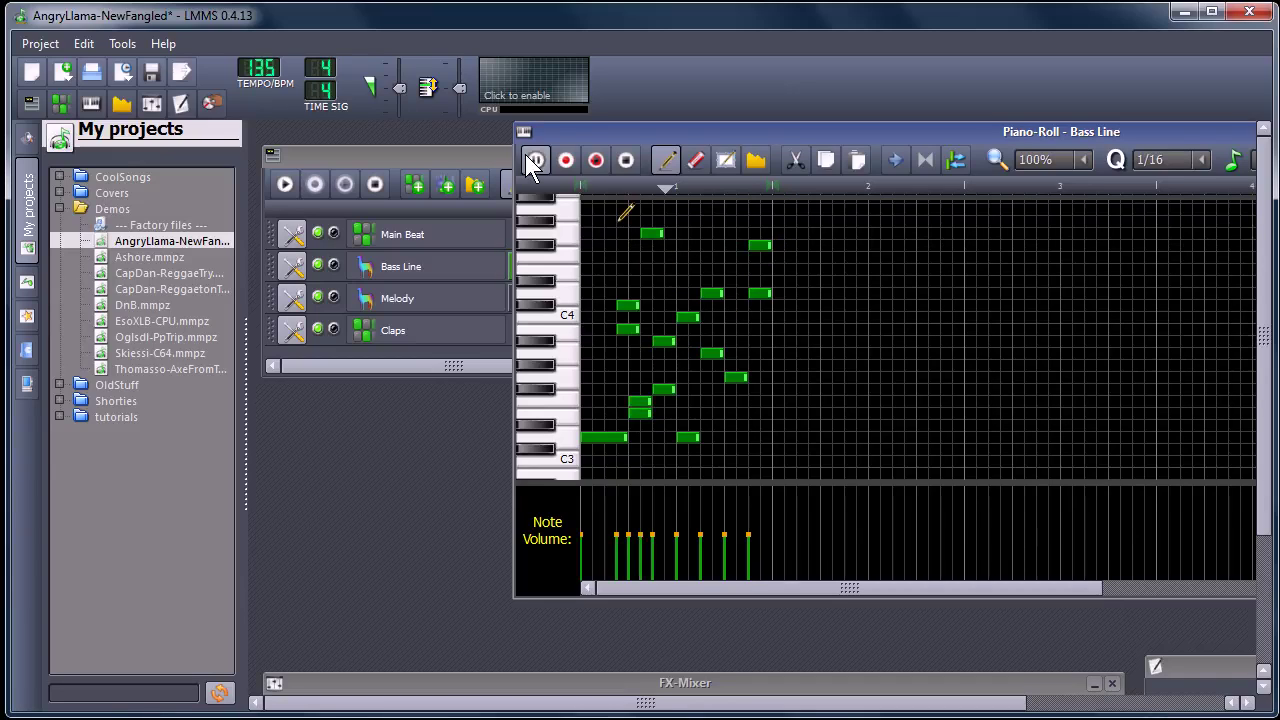
pyautogui.click(619, 160)
pyautogui.moveTo(758, 133); pyautogui.dragTo(618, 161)
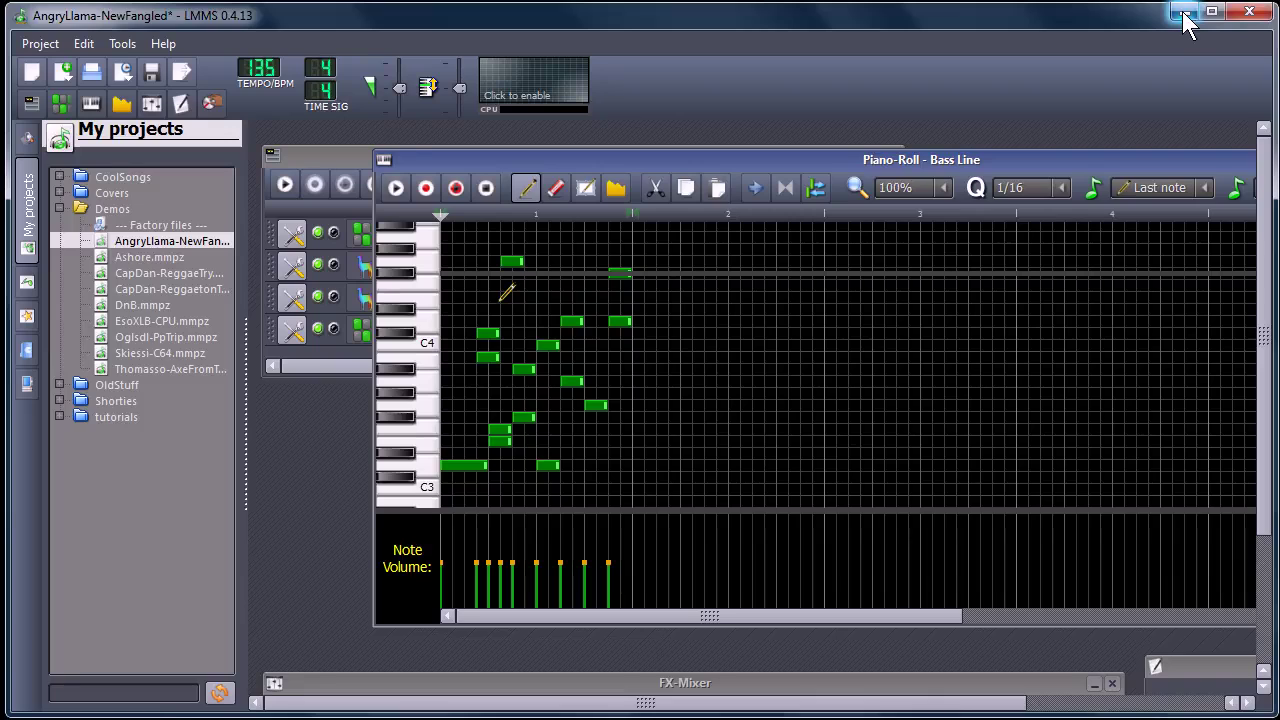
pyautogui.click(27, 252)
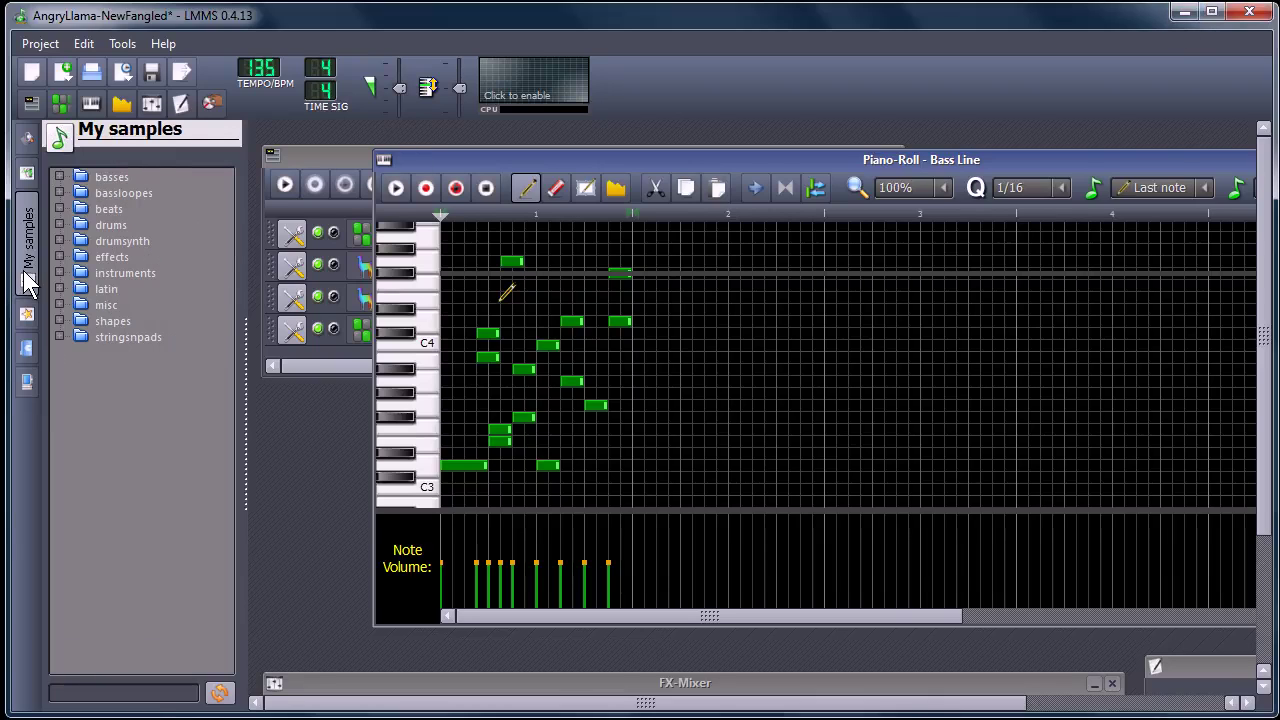
pyautogui.click(27, 137)
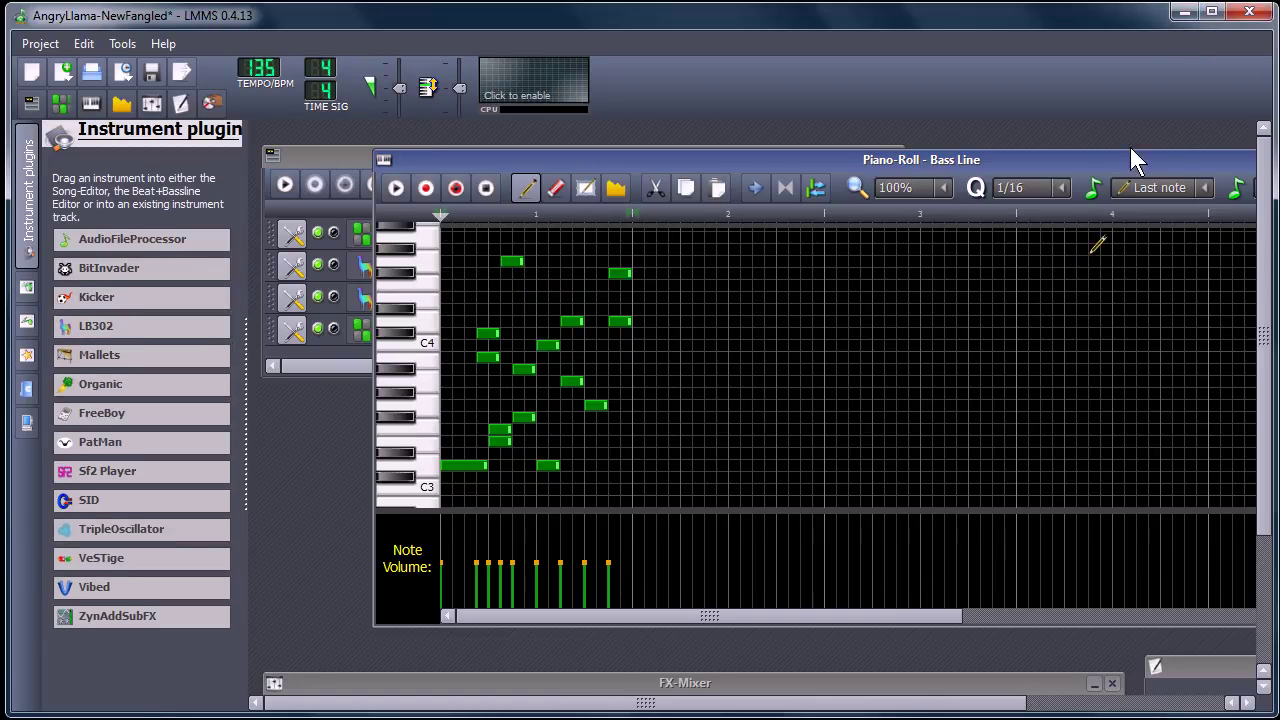
pyautogui.click(1183, 15)
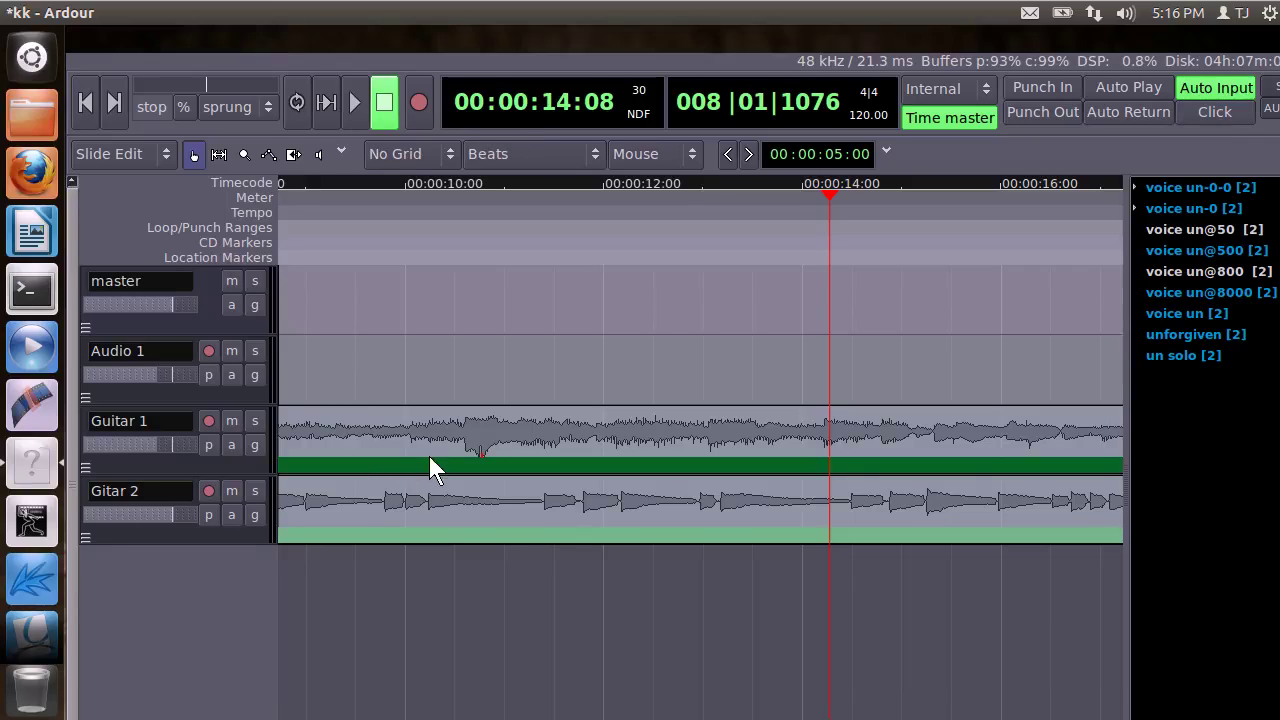
# - Play and stop the kk session, then shift the Audio 1 region left along its track
pyautogui.click(352, 106)
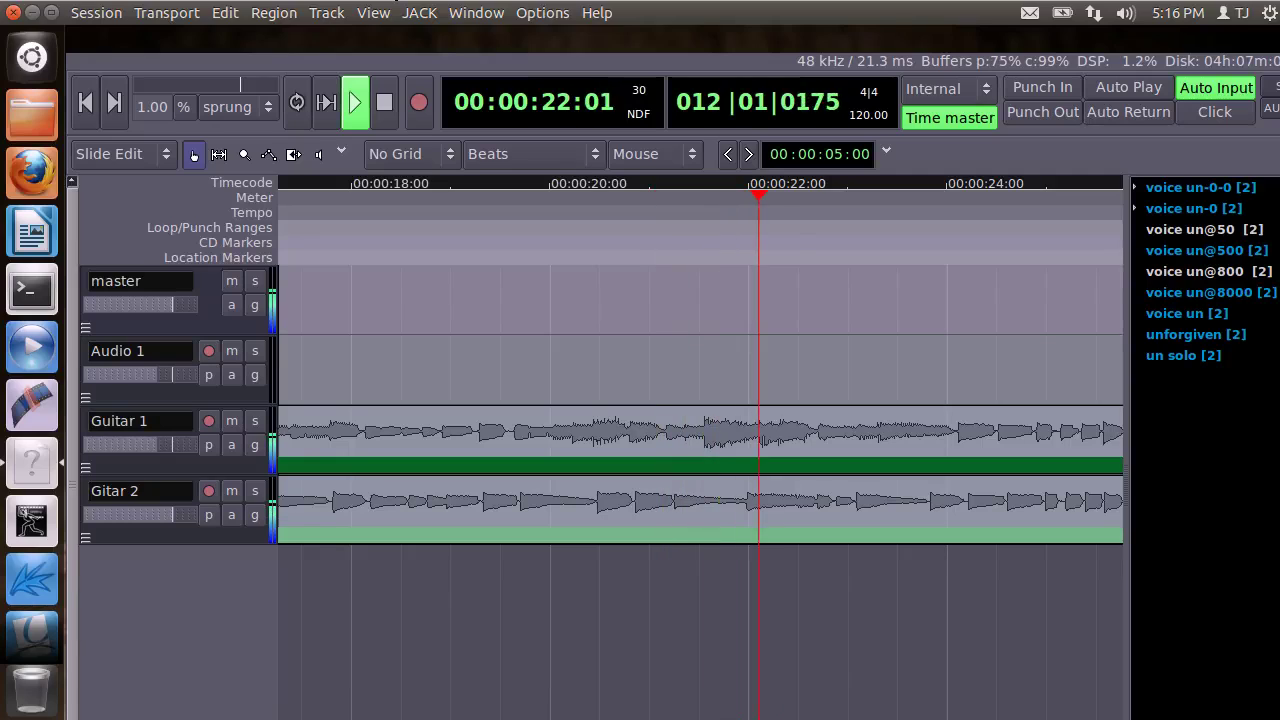
pyautogui.click(387, 102)
pyautogui.moveTo(635, 370); pyautogui.dragTo(501, 367)
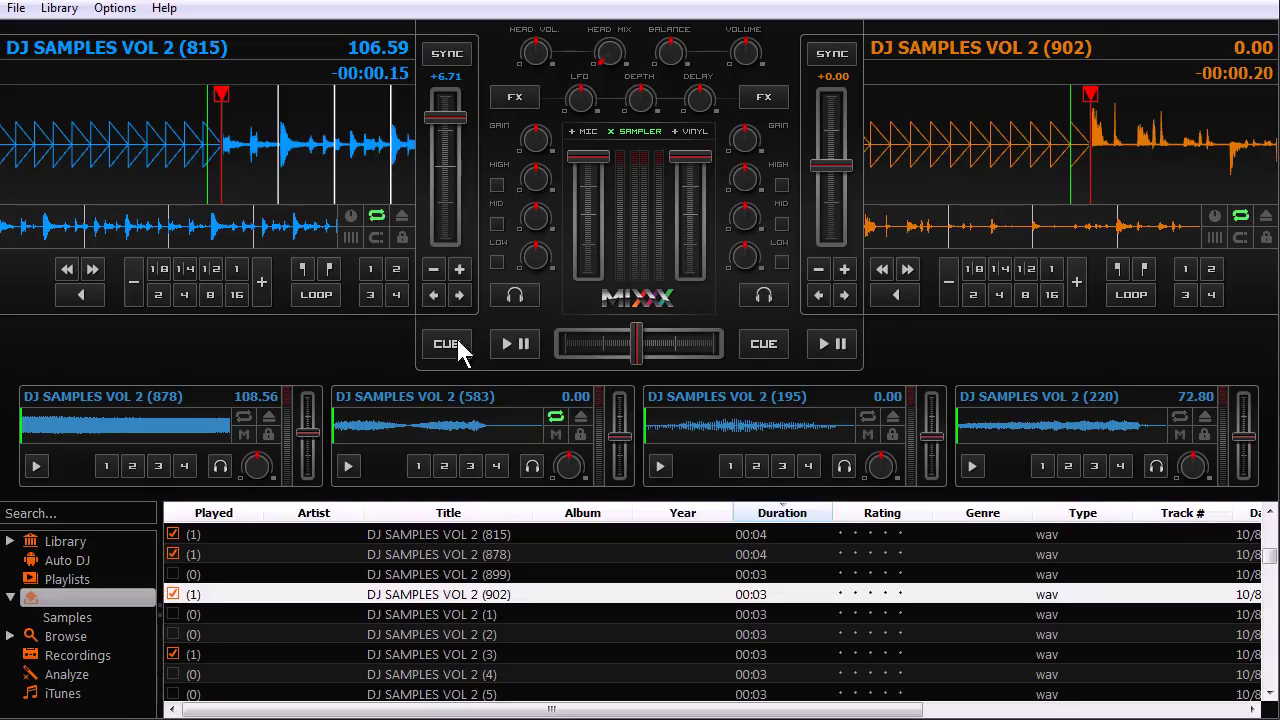
# - Play deck 1, trigger samplers 1 and 2, and crossfade fully to deck 1
pyautogui.click(505, 346)
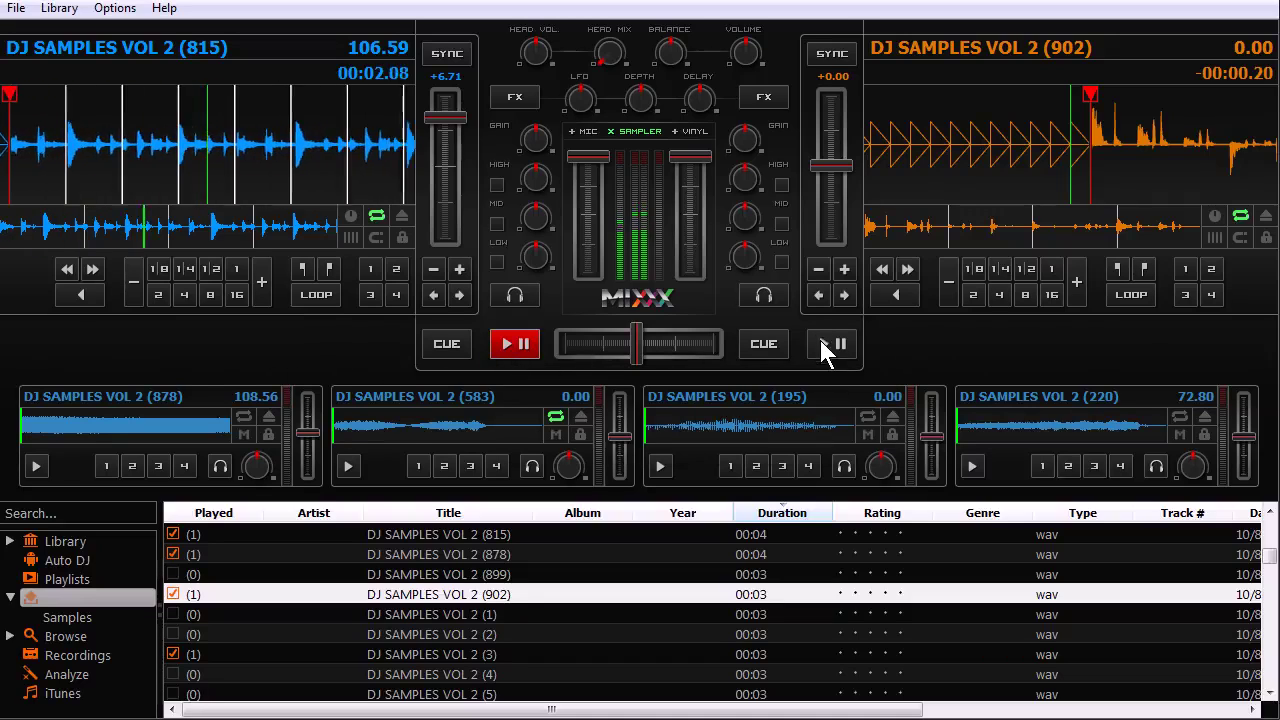
pyautogui.click(40, 464)
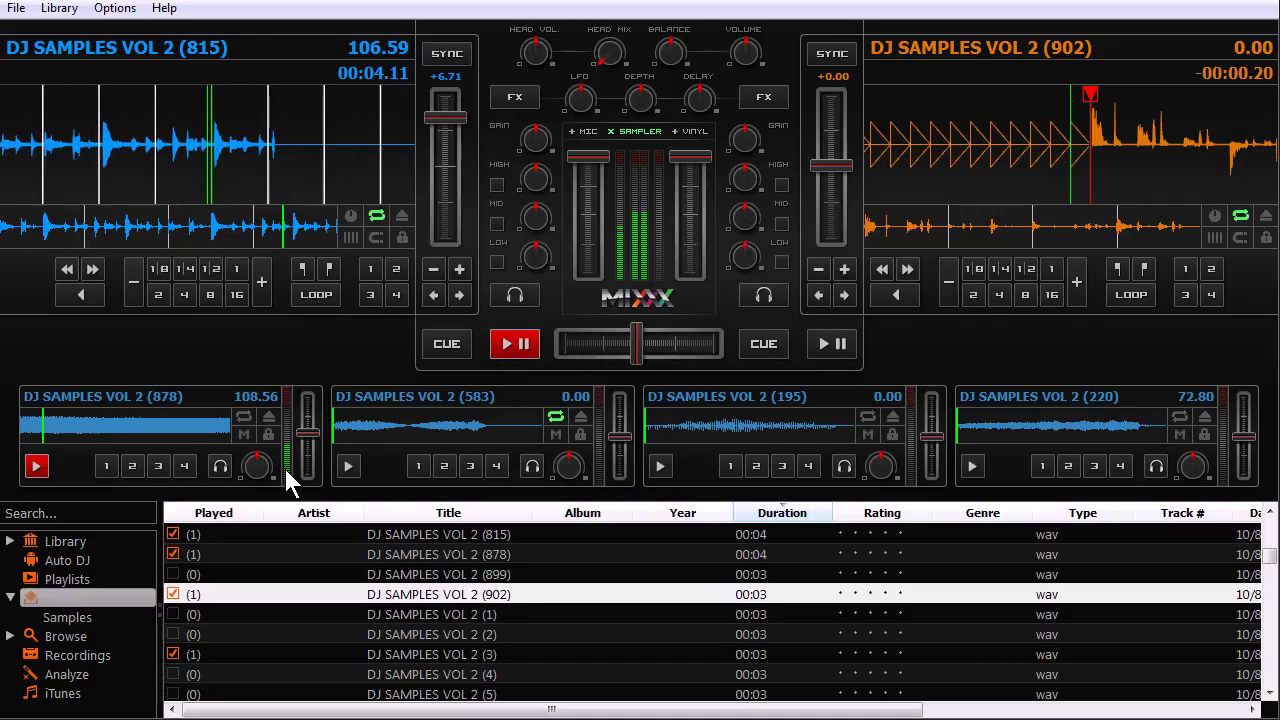
pyautogui.click(348, 466)
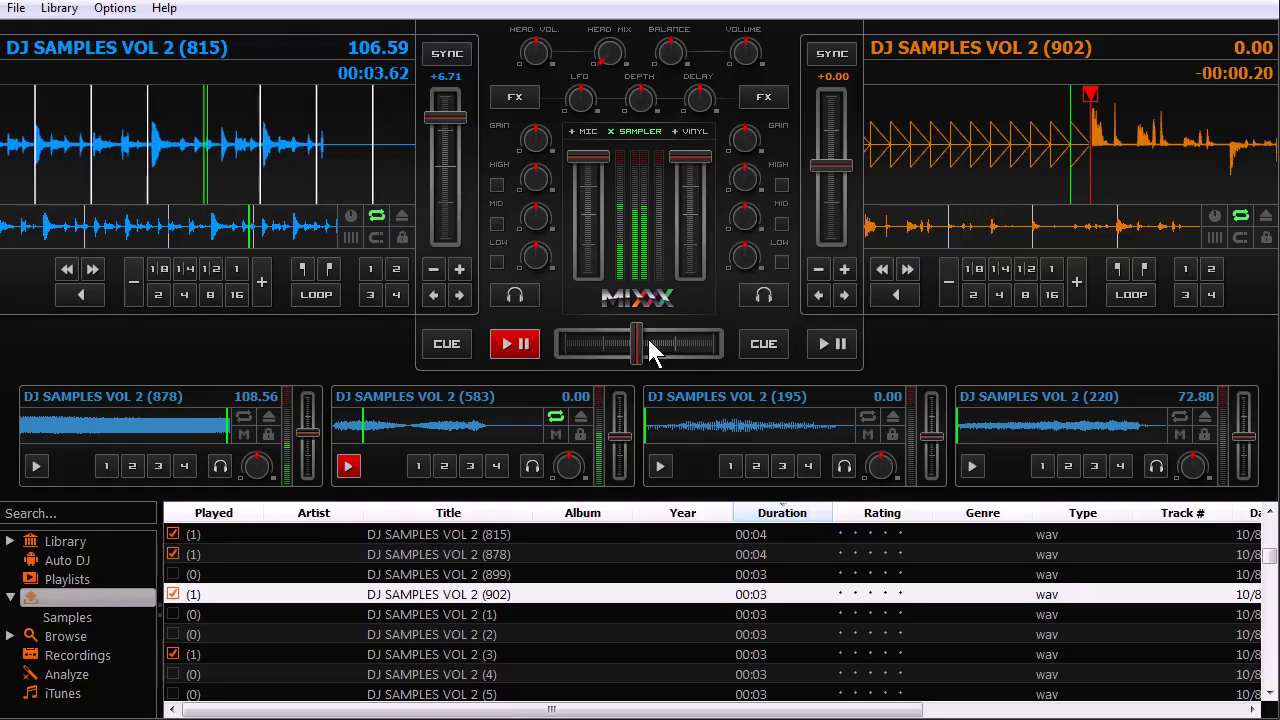
pyautogui.moveTo(645, 345); pyautogui.dragTo(490, 375)
# - Play deck 2, fade over to it, trigger sampler 3, then pull the crossfader partway back
pyautogui.click(830, 344)
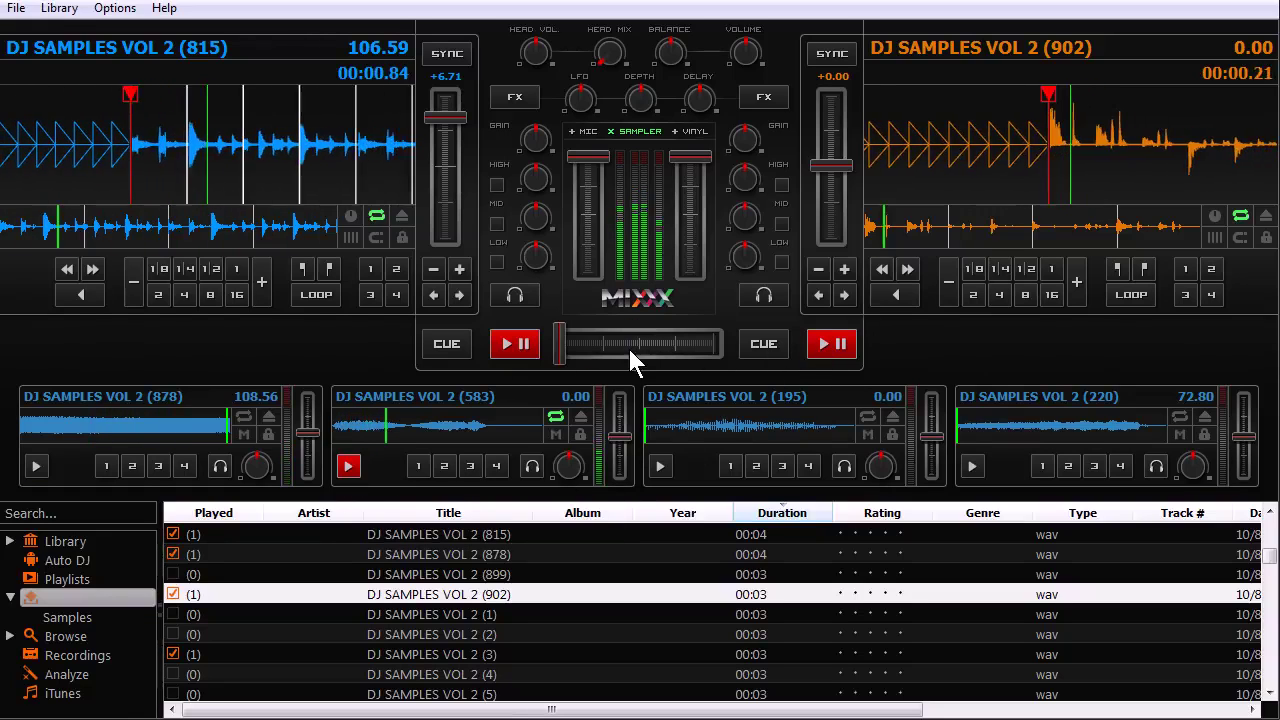
pyautogui.moveTo(563, 357); pyautogui.dragTo(741, 343)
pyautogui.click(659, 465)
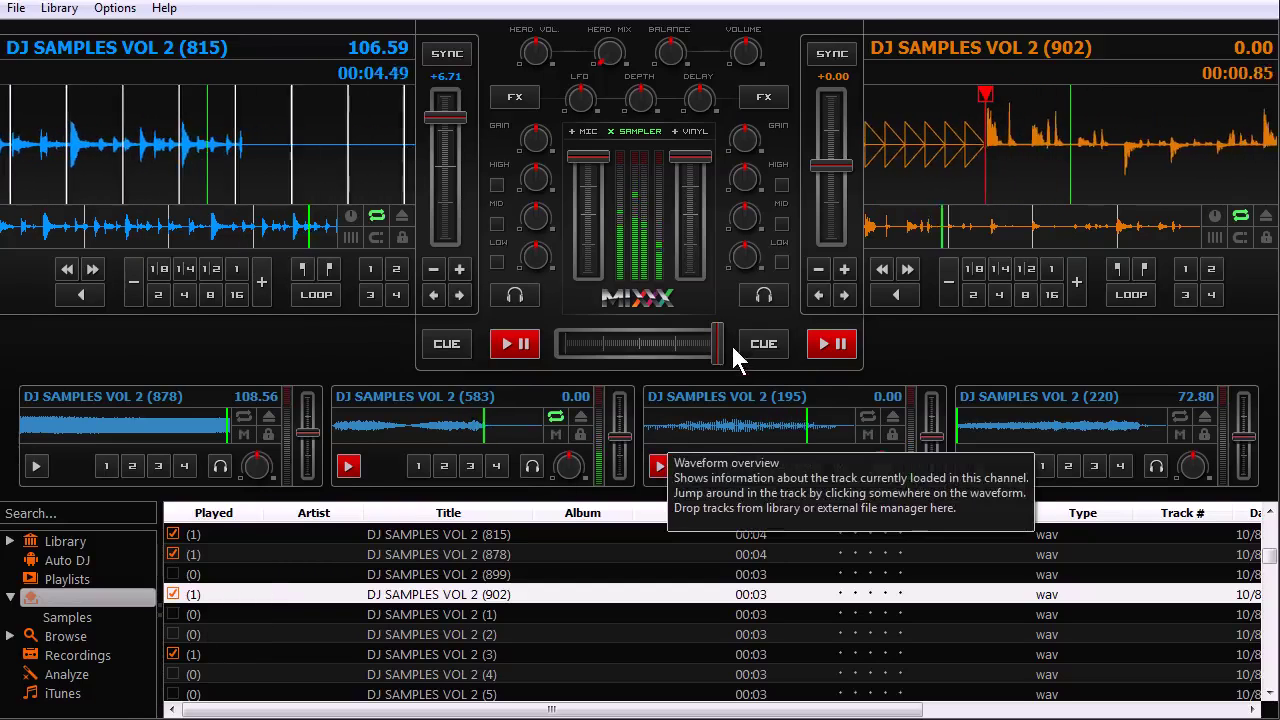
pyautogui.moveTo(737, 357); pyautogui.dragTo(562, 345)
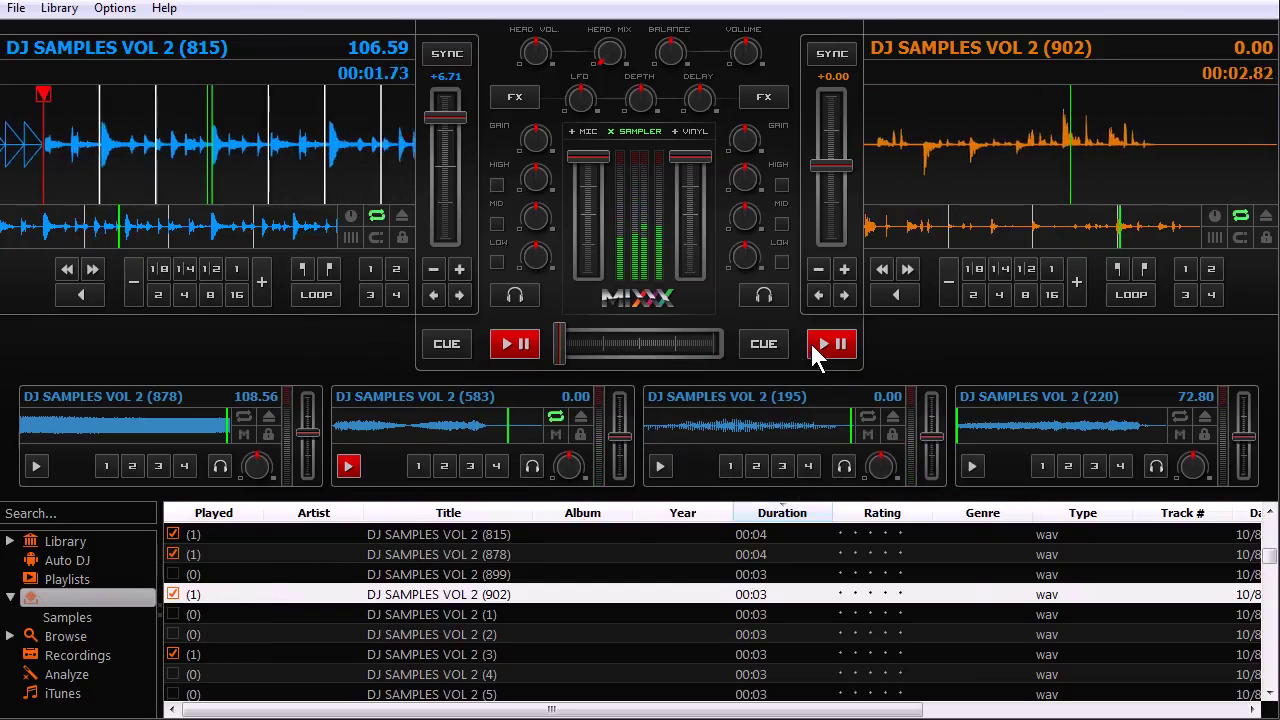
# - Load DJ SAMPLES VOL 2 (4) into deck 2, play it, and crossfade fully to deck 2
pyautogui.click(815, 344)
pyautogui.moveTo(222, 676); pyautogui.dragTo(992, 140)
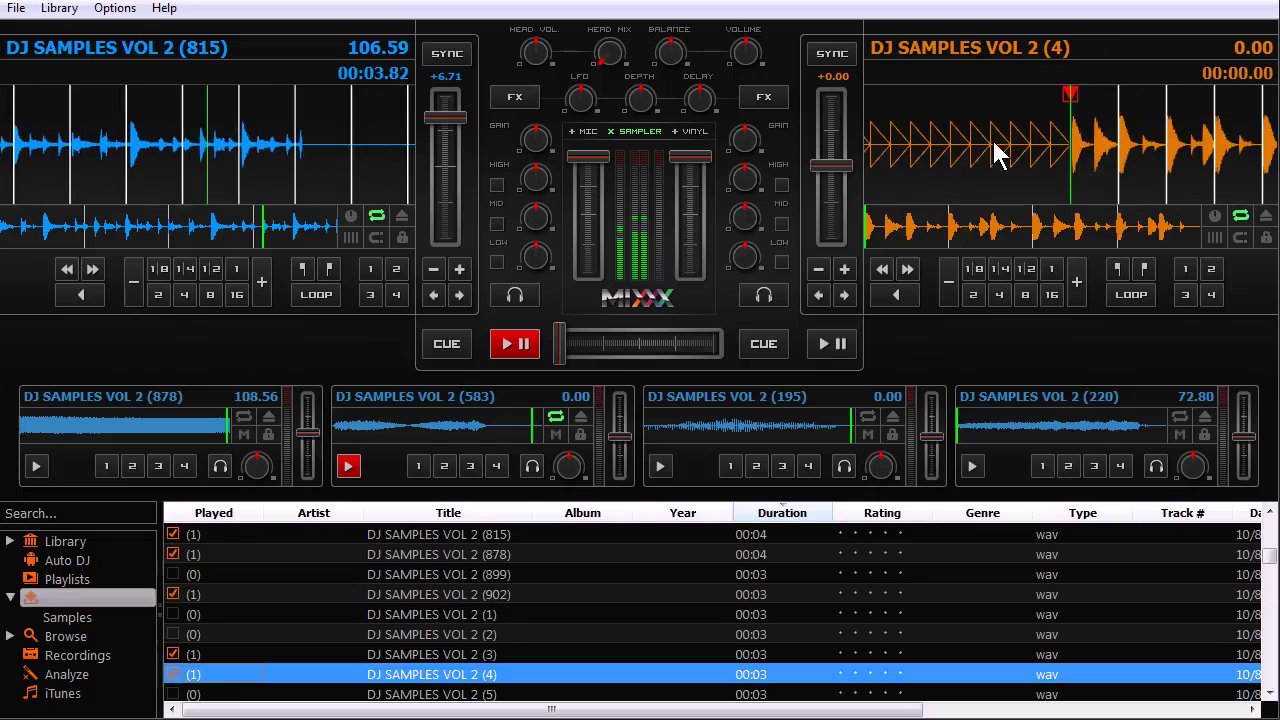
pyautogui.click(822, 344)
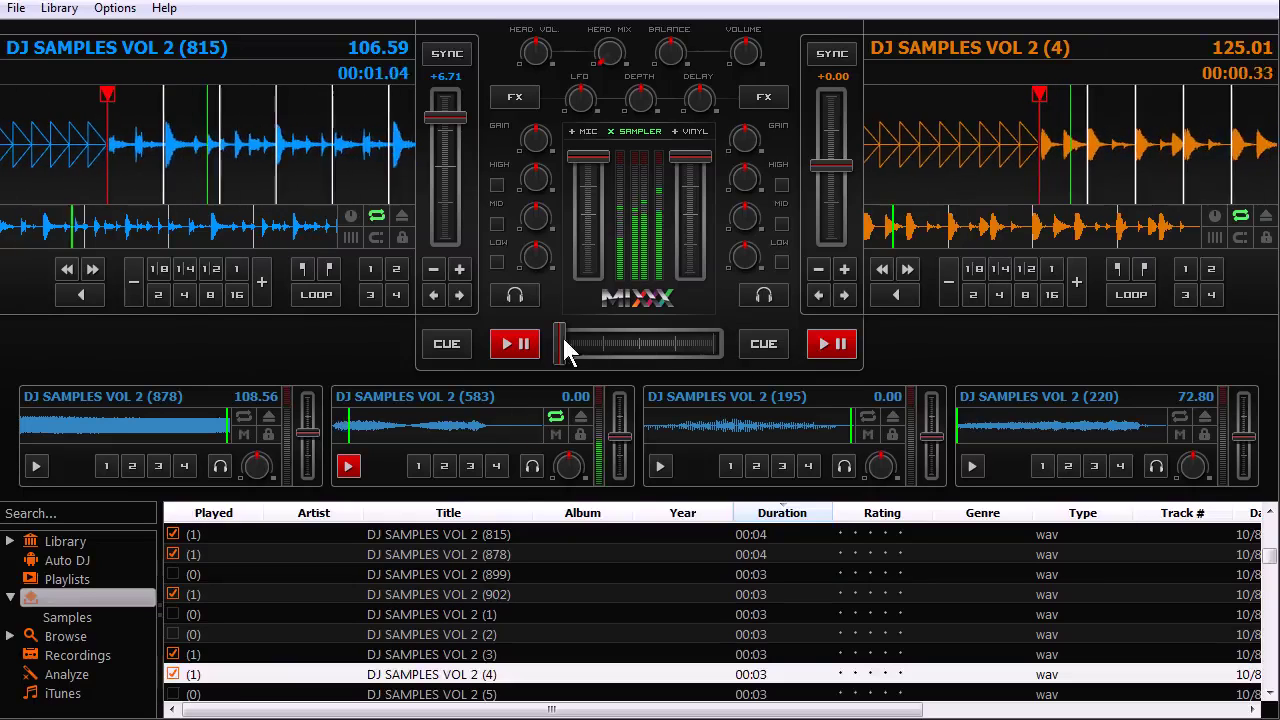
pyautogui.moveTo(556, 343)
pyautogui.mouseDown()
pyautogui.moveTo(729, 340)
pyautogui.moveTo(708, 351)
pyautogui.moveTo(562, 345)
pyautogui.mouseUp()
# - Scratch deck 1 on the vinyl spinner and trigger sampler 4
pyautogui.click(350, 216)
pyautogui.moveTo(350, 140)
pyautogui.mouseDown()
pyautogui.moveTo(323, 166)
pyautogui.moveTo(343, 129)
pyautogui.moveTo(234, 163)
pyautogui.moveTo(23, 266)
pyautogui.moveTo(197, 135)
pyautogui.mouseUp()
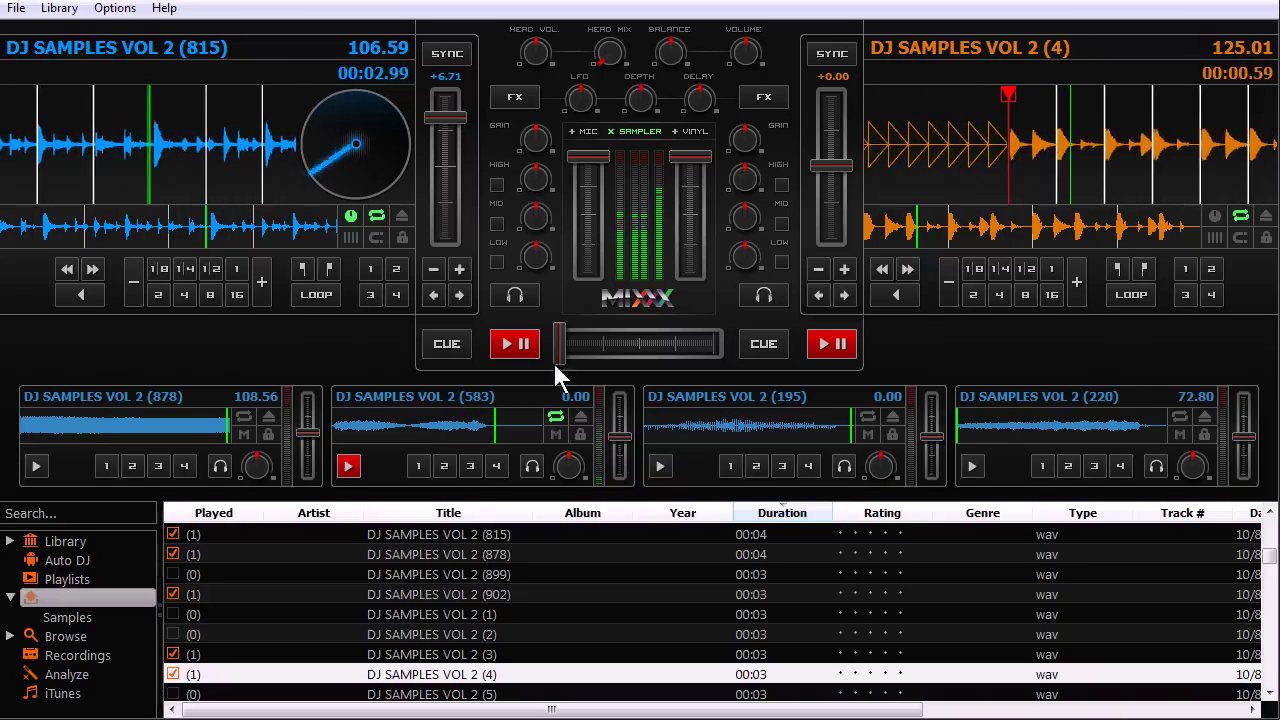
pyautogui.click(972, 466)
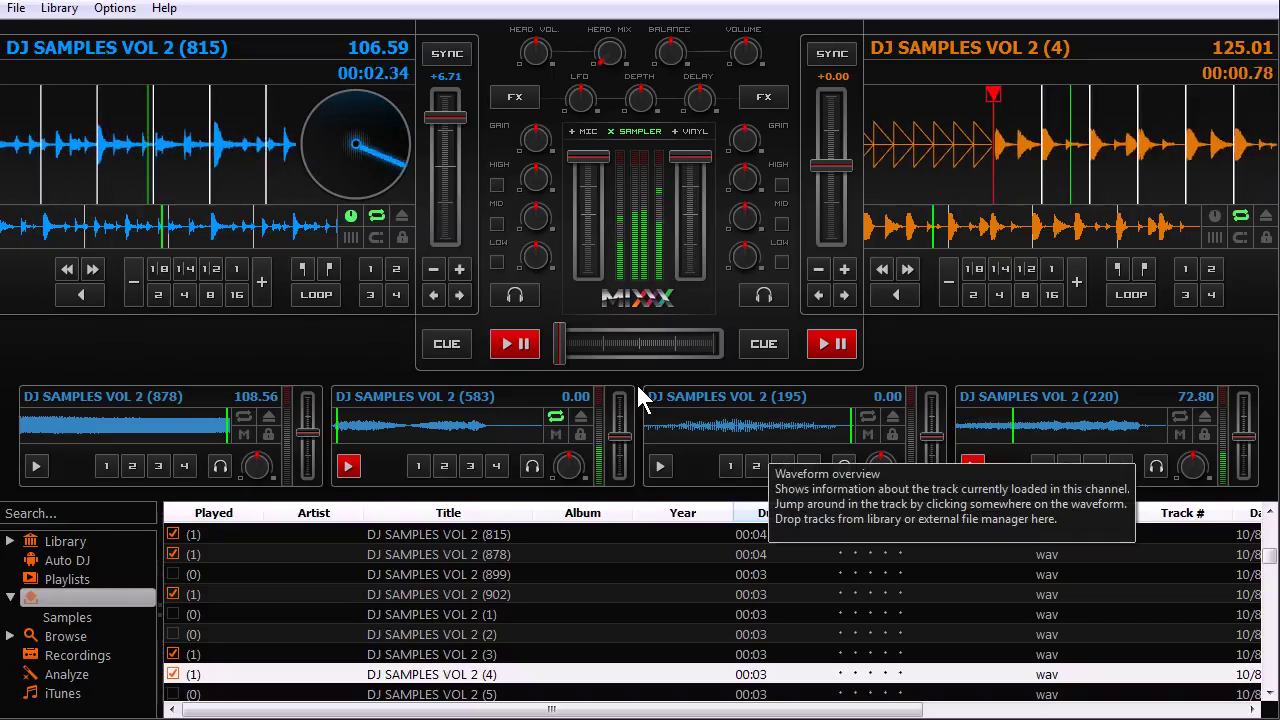
# - Stop both decks and the fourth and second sampler clips
pyautogui.click(508, 346)
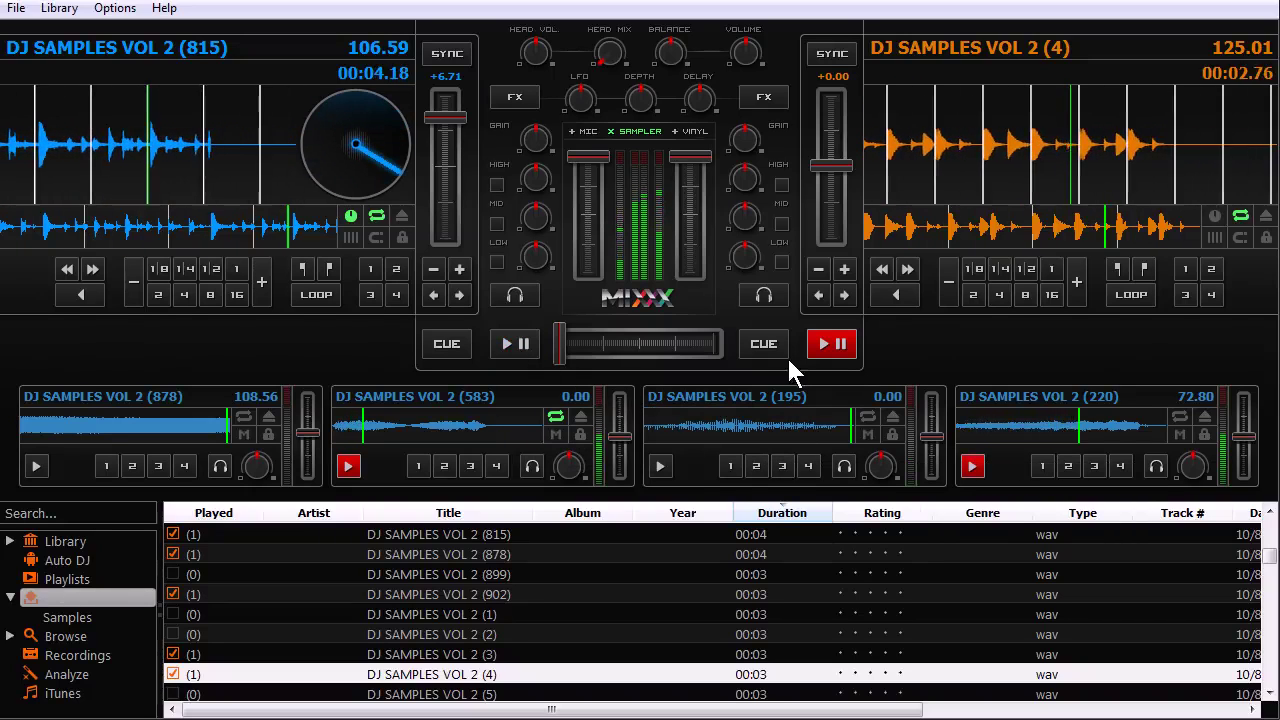
pyautogui.click(828, 350)
pyautogui.click(972, 466)
pyautogui.click(348, 466)
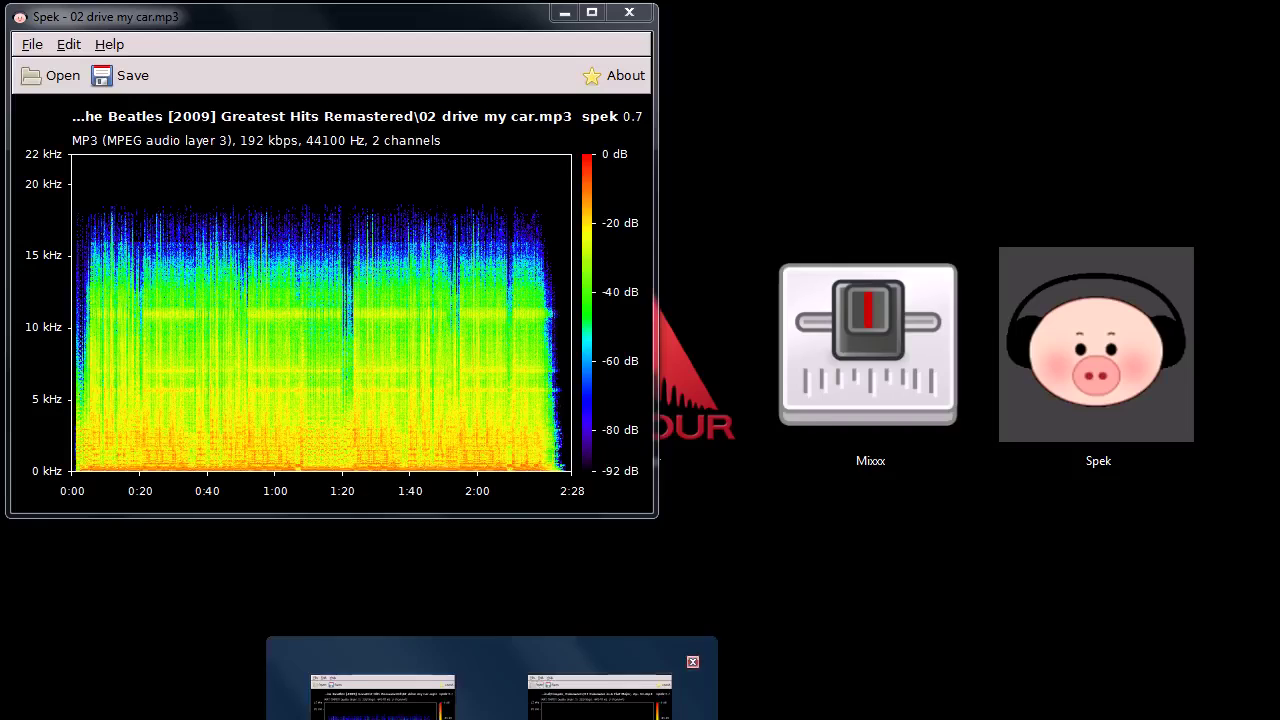
# - Move the Polonaise spectrogram aside, bring the Explorer music folder forward, then minimize the Polonaise window
pyautogui.click(540, 680)
pyautogui.moveTo(353, 99); pyautogui.dragTo(266, 117)
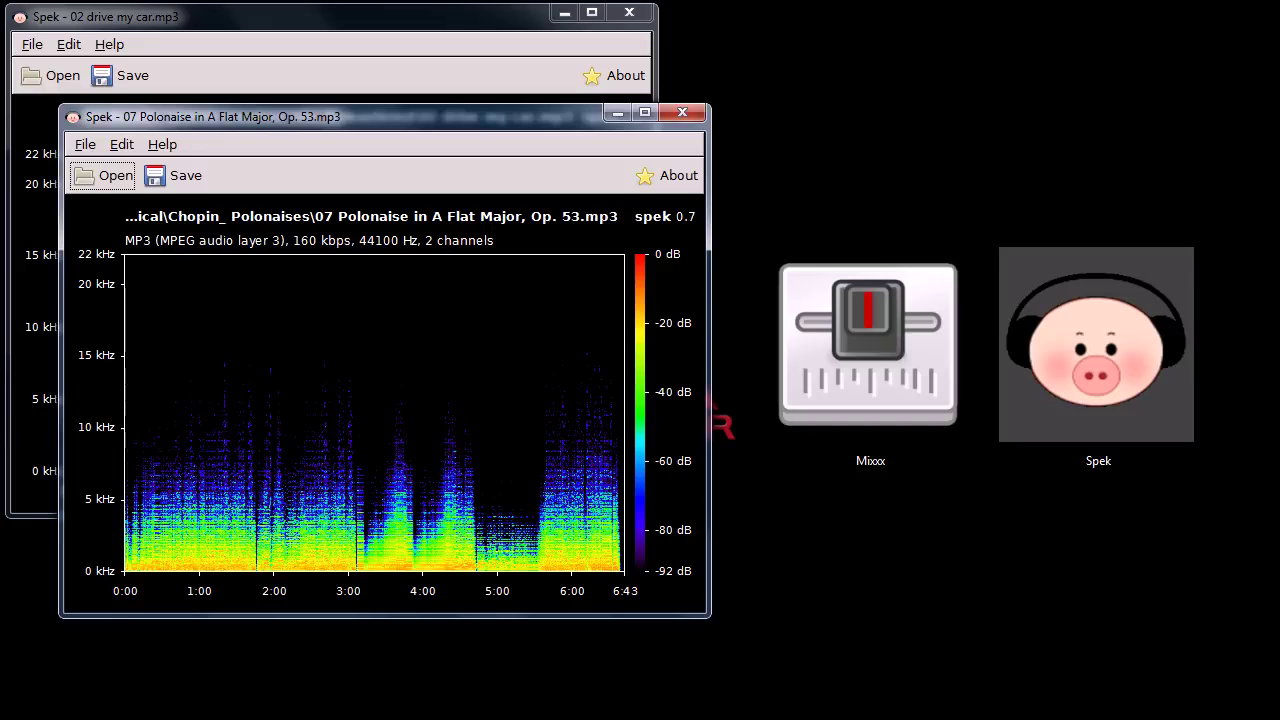
pyautogui.click(441, 594)
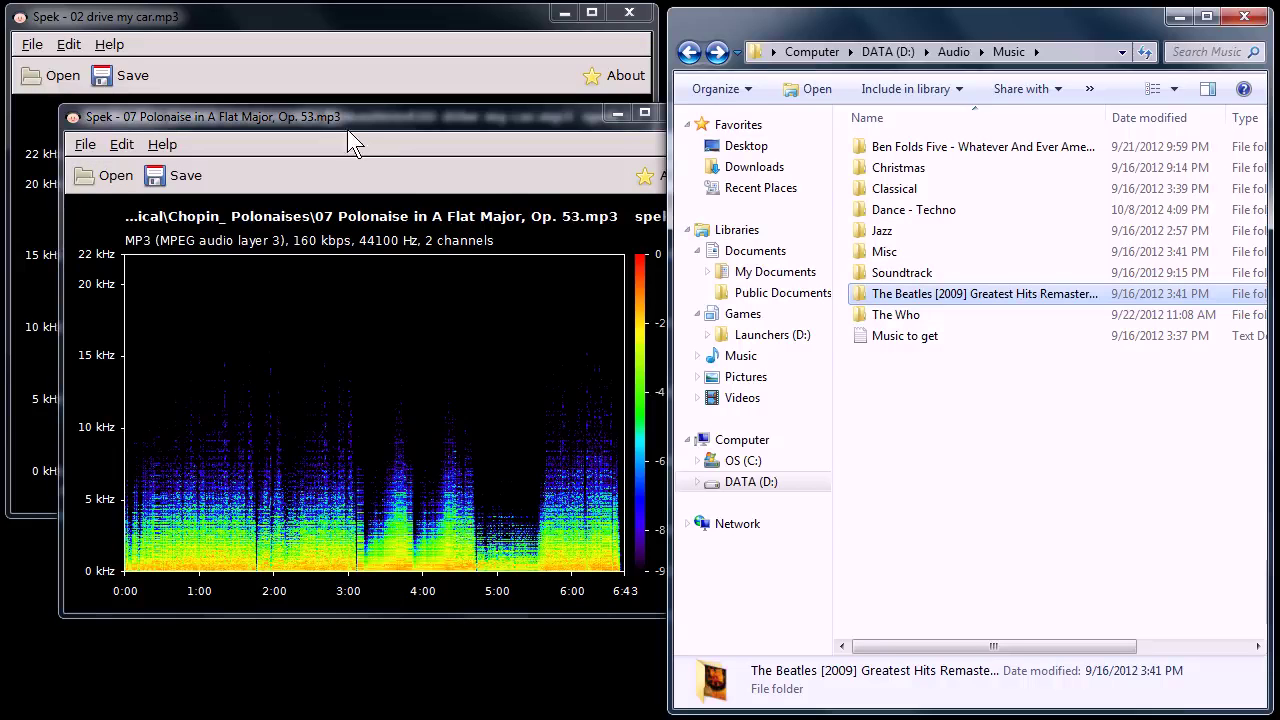
pyautogui.moveTo(347, 129); pyautogui.dragTo(322, 180)
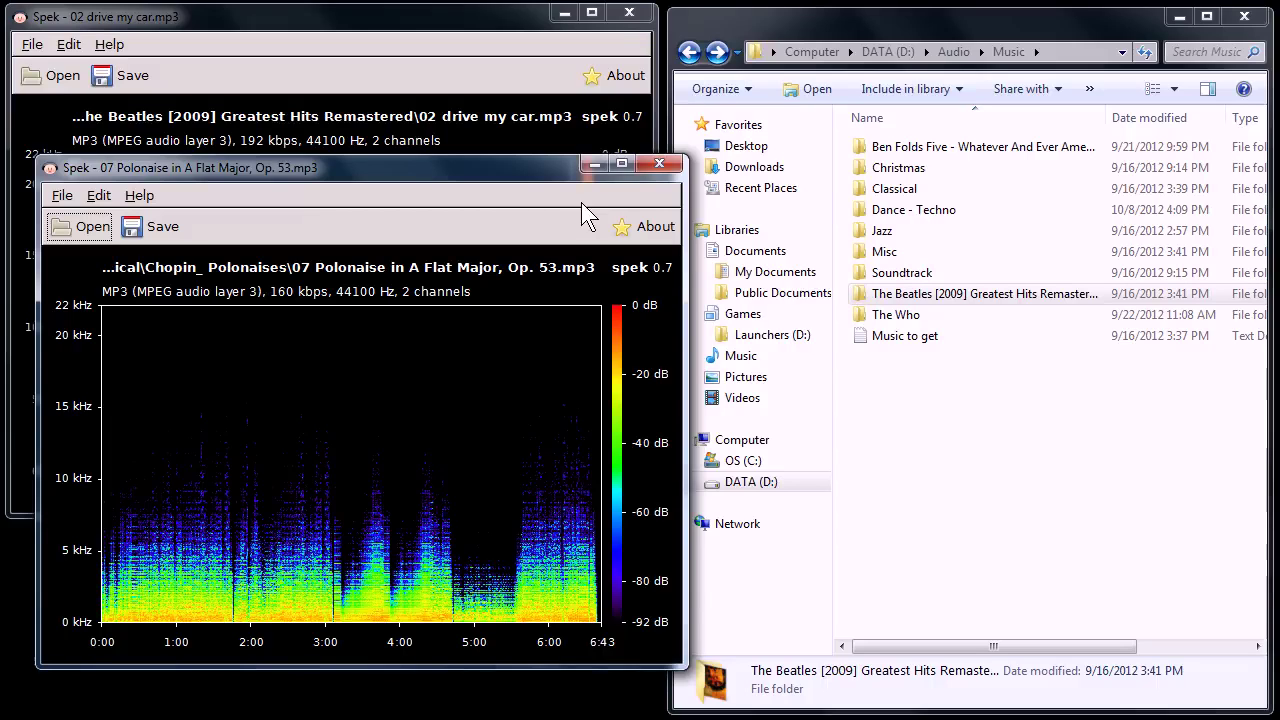
pyautogui.click(594, 164)
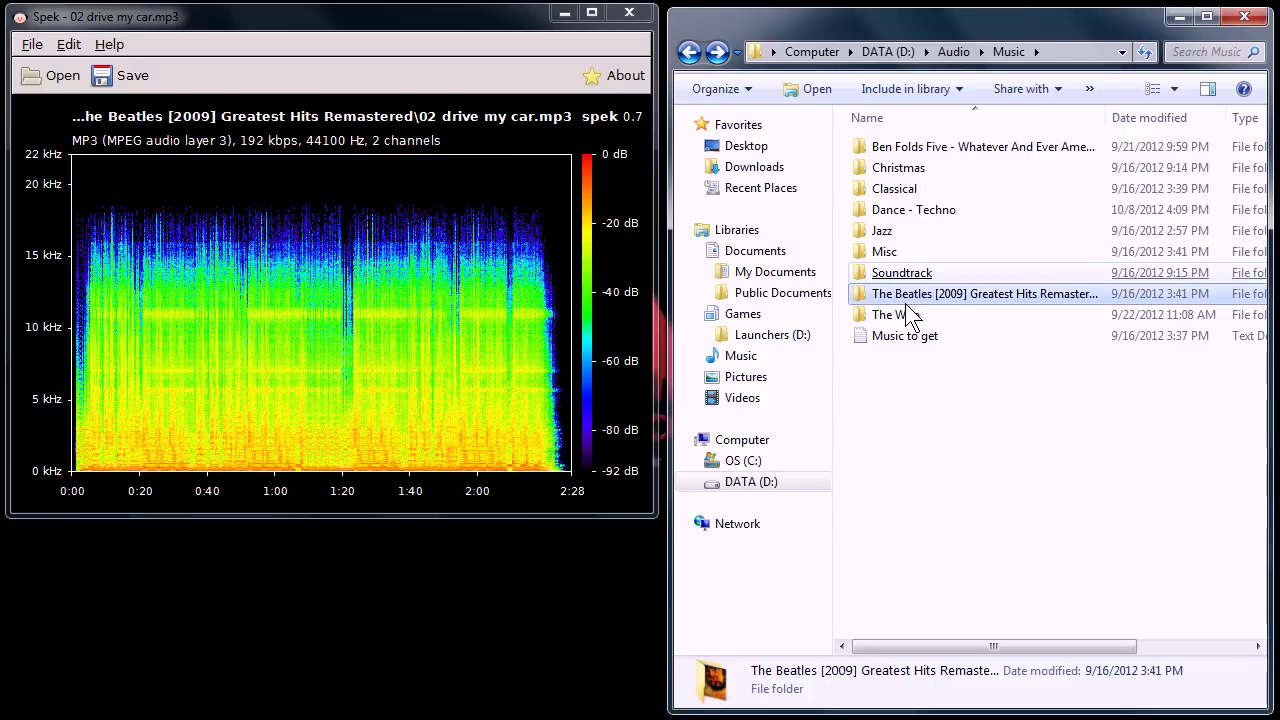
# - Navigate Music to Dance - Techno and drag D.a.n.c.e.mp3 into Spek for analysis
pyautogui.doubleClick(900, 232)
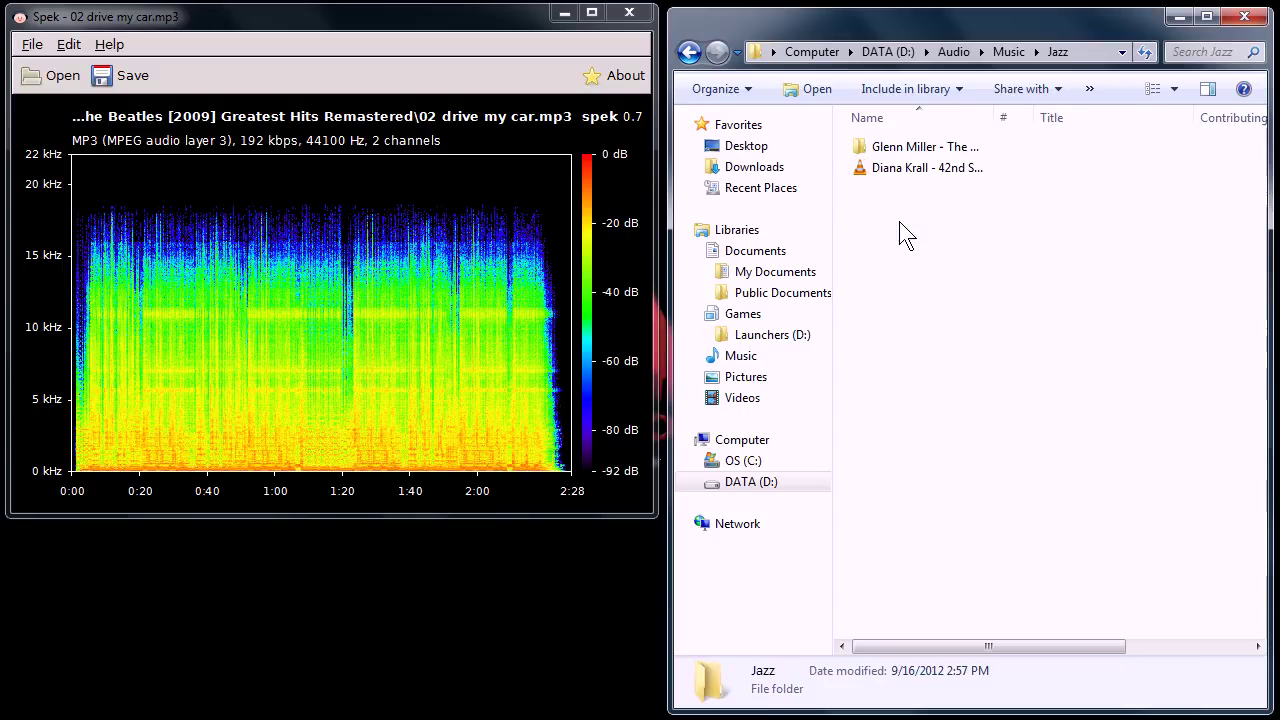
pyautogui.click(689, 52)
pyautogui.doubleClick(905, 210)
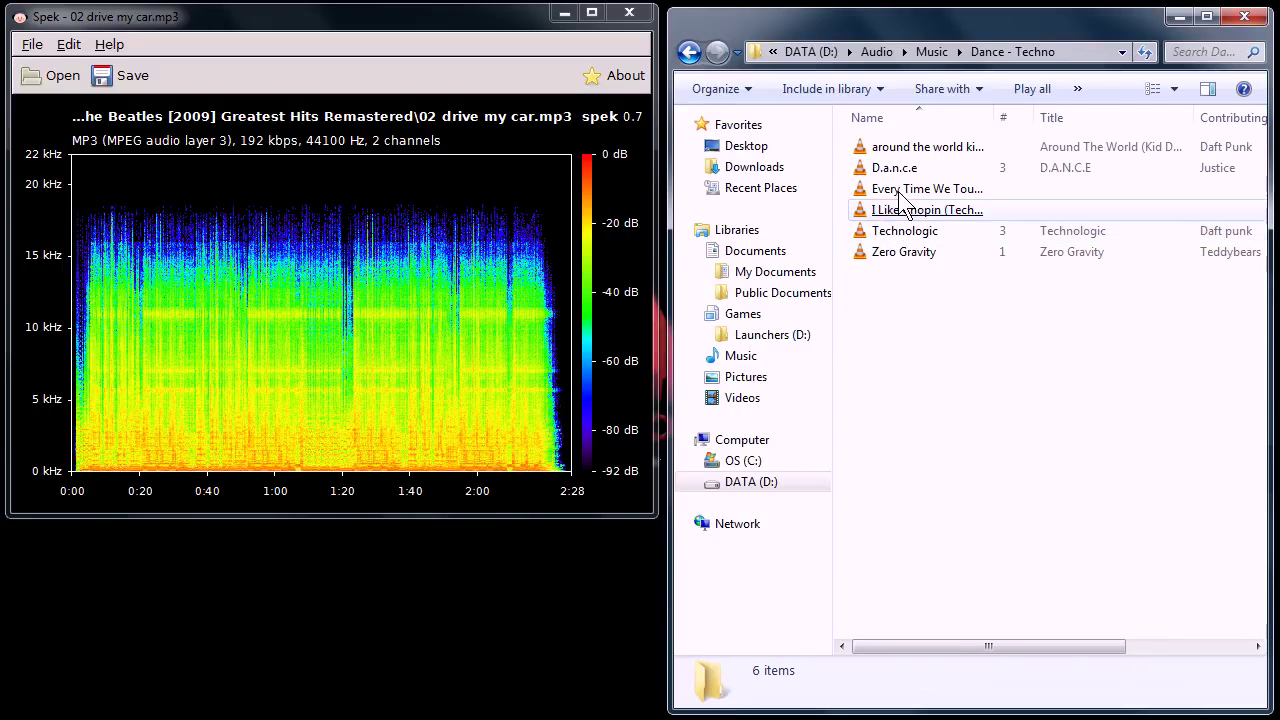
pyautogui.click(893, 168)
pyautogui.moveTo(418, 328); pyautogui.dragTo(430, 340)
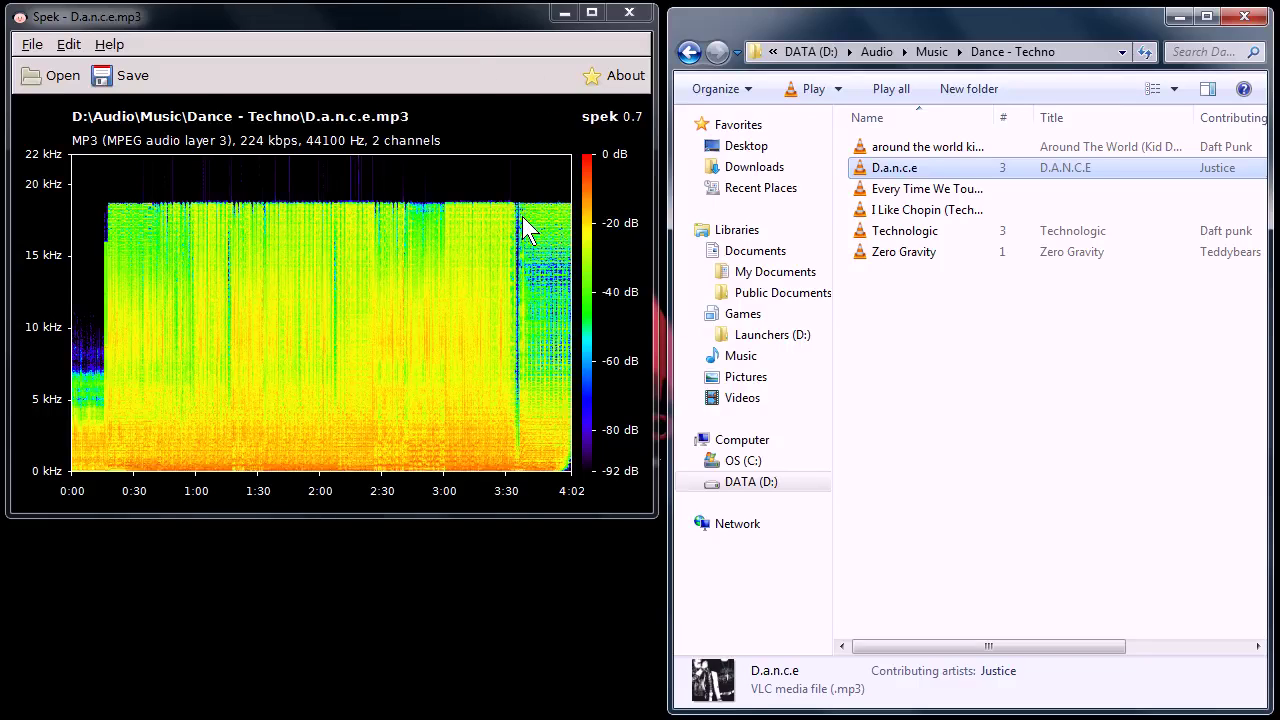
# - Minimize the Spek window showing the D.a.n.c.e spectrogram
pyautogui.click(564, 15)
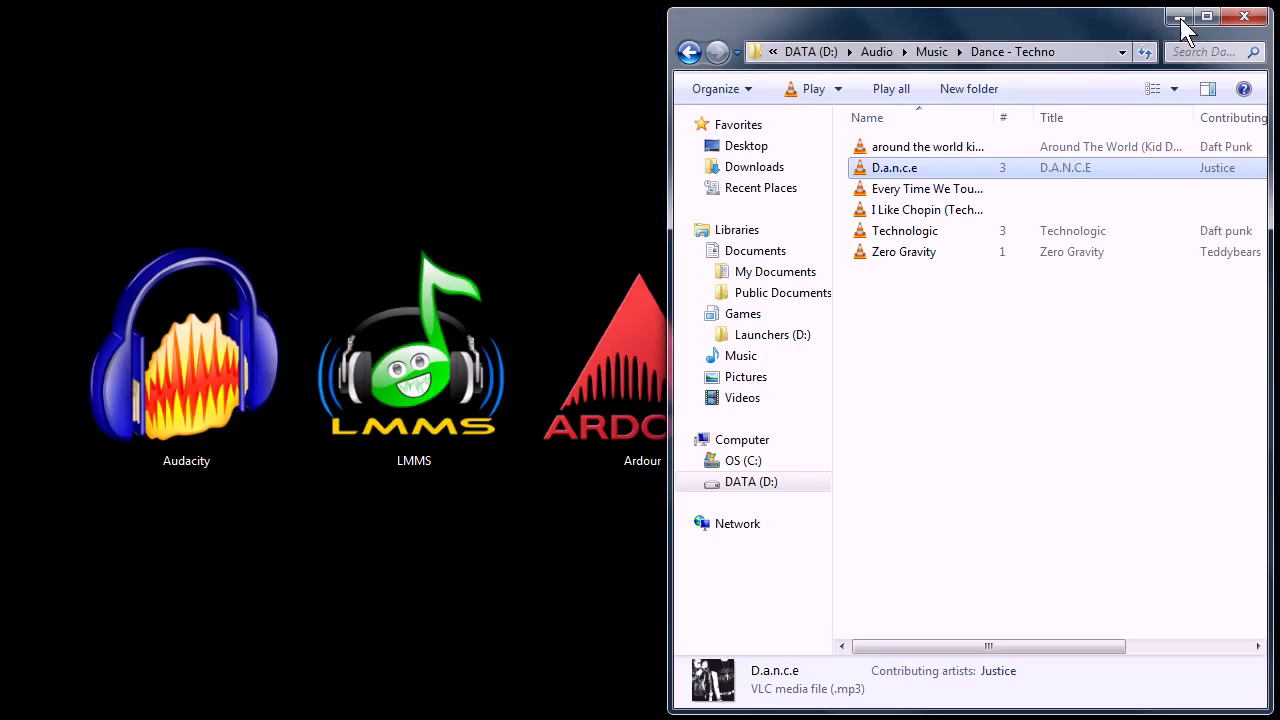